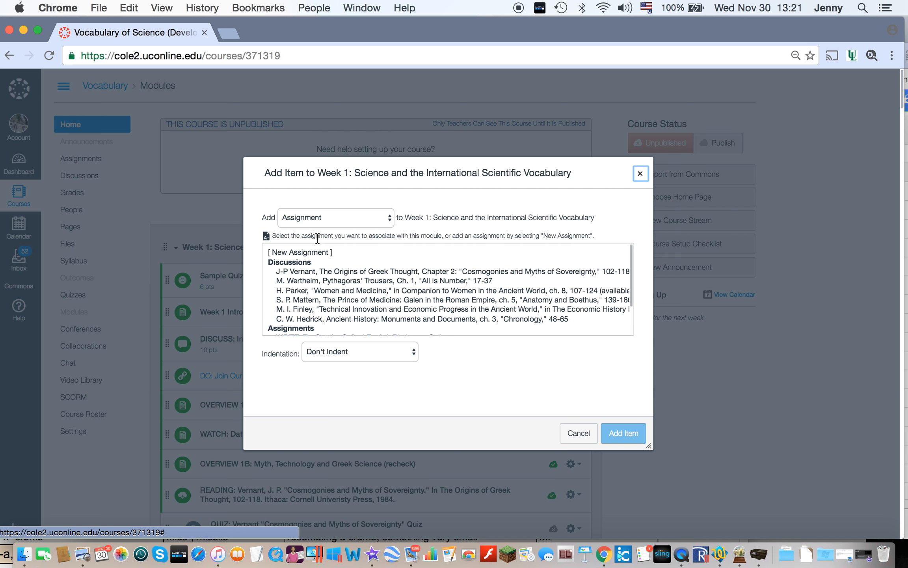
Step: Add a new quiz named "Practice Quiz" to the Week 1 module, in the Assignments group
left_click(329, 219)
left_click(328, 228)
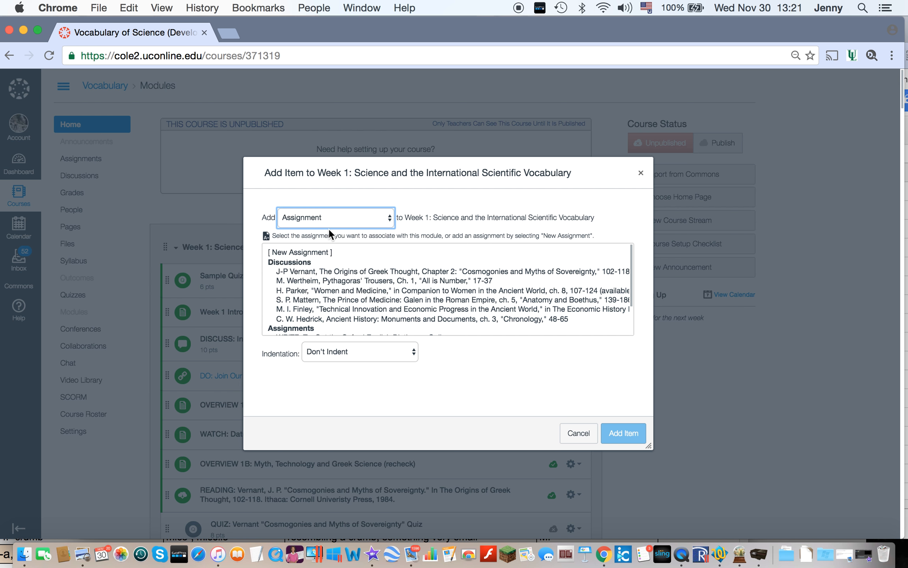
left_click(321, 252)
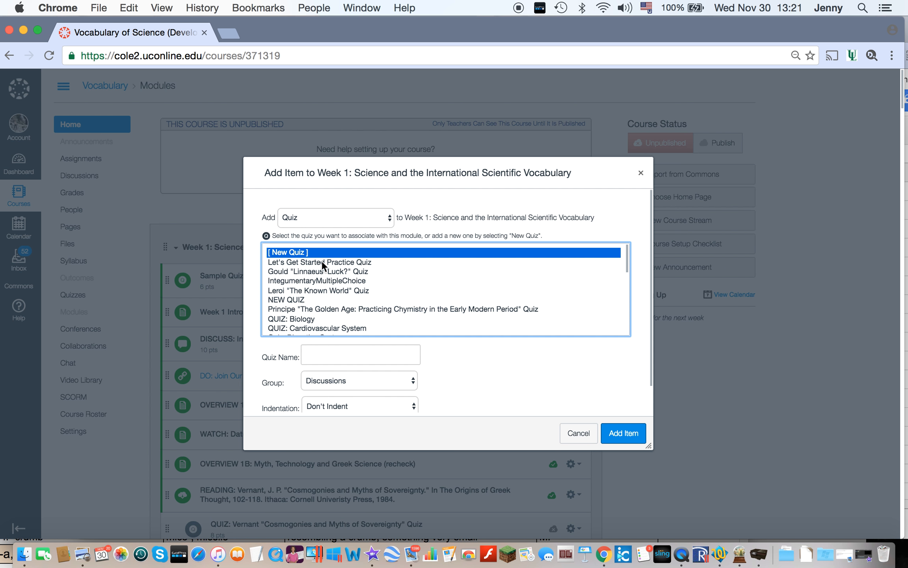
left_click(331, 353)
type("Practice Quiz")
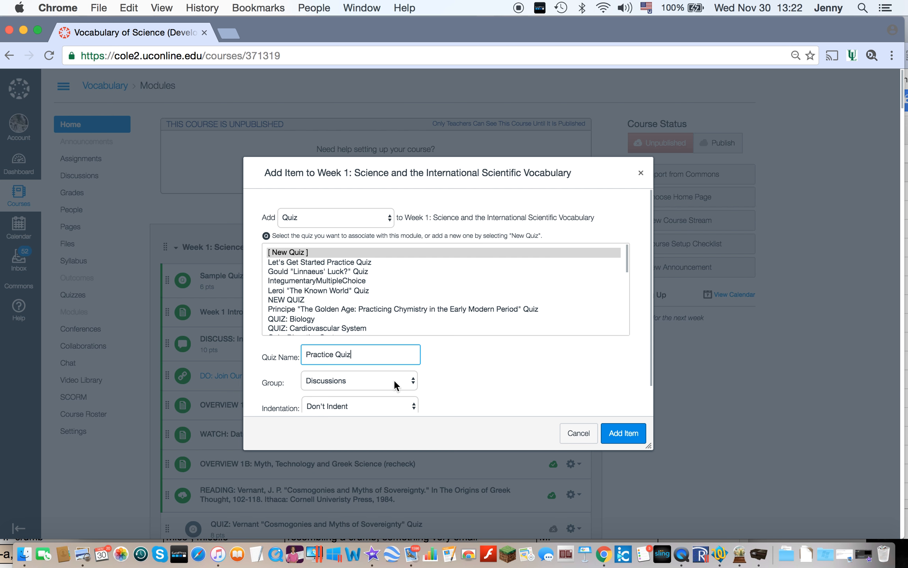
left_click(394, 383)
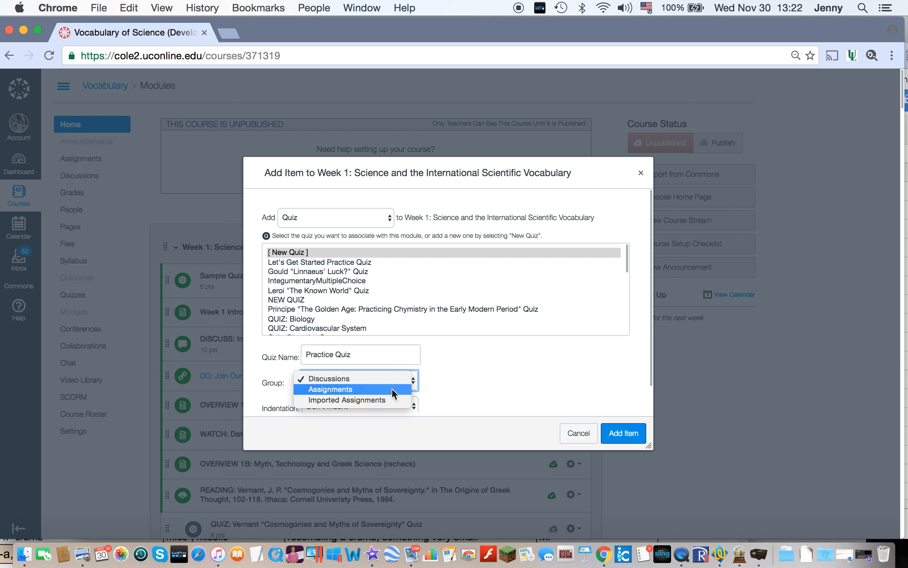
left_click(392, 388)
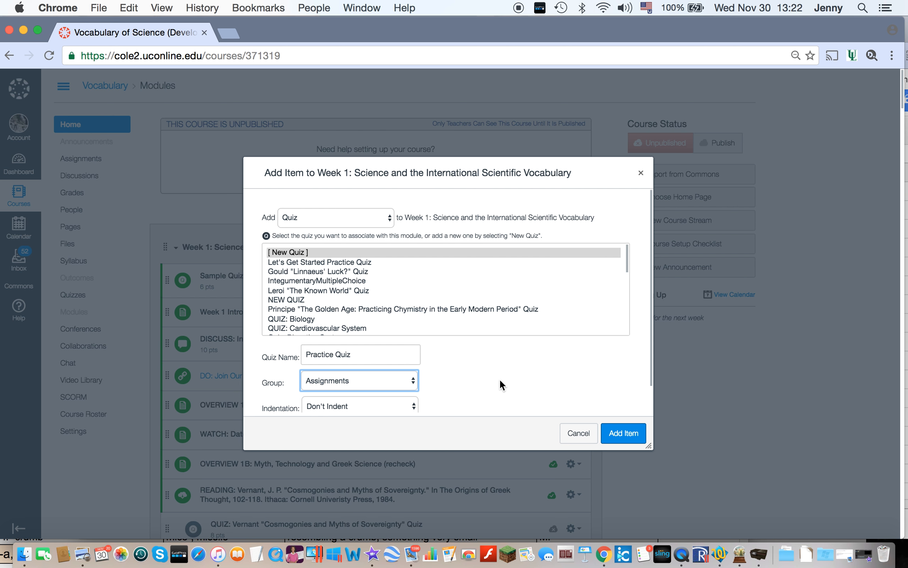
scroll(618, 383, "down", 3)
left_click(621, 377)
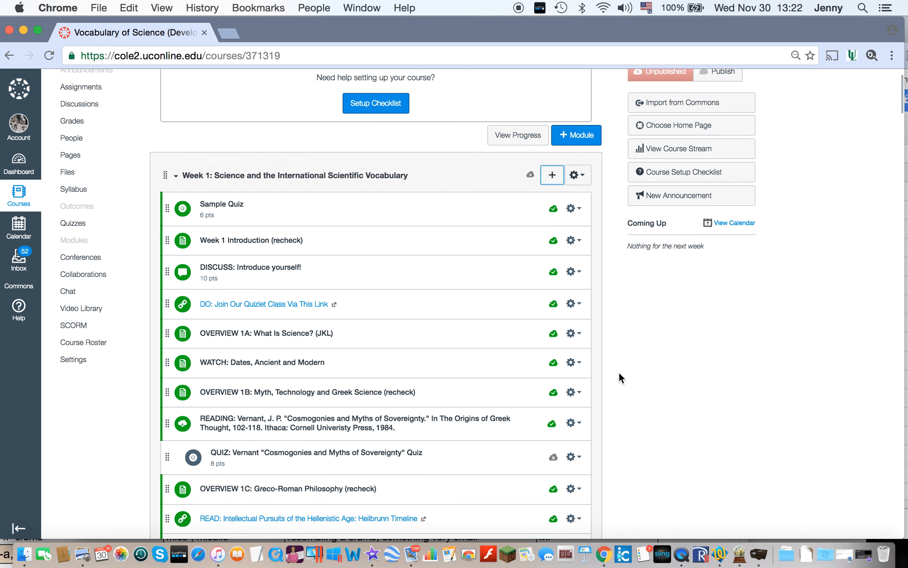
Step: Open the Practice Quiz at the end of the Week 1 module for editing
scroll(619, 378, "down", 10)
scroll(619, 373, "down", 5)
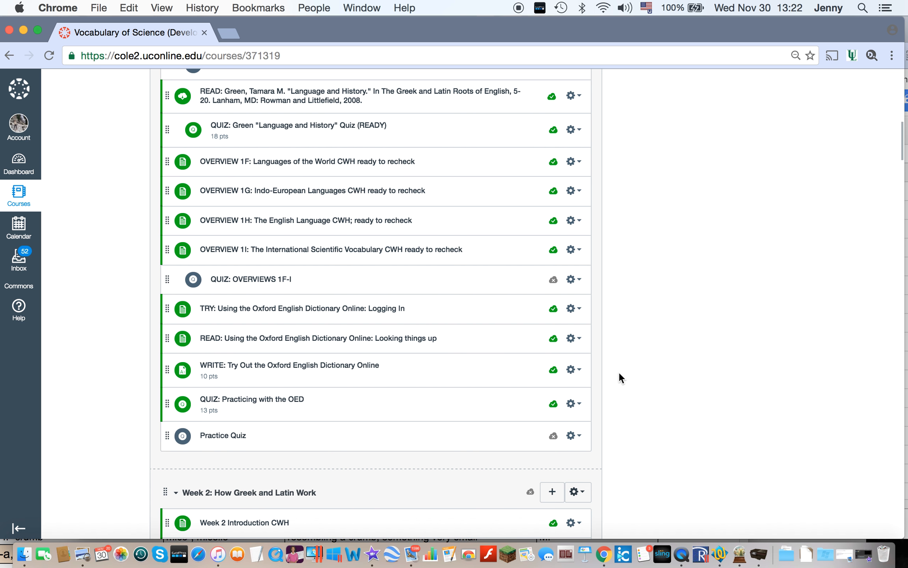
scroll(619, 371, "up", 15)
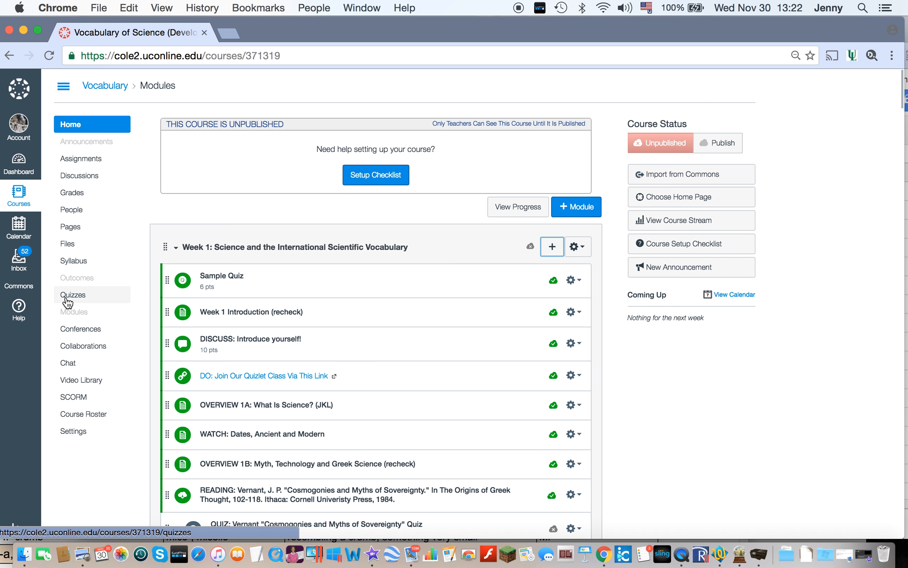
scroll(688, 433, "down", 15)
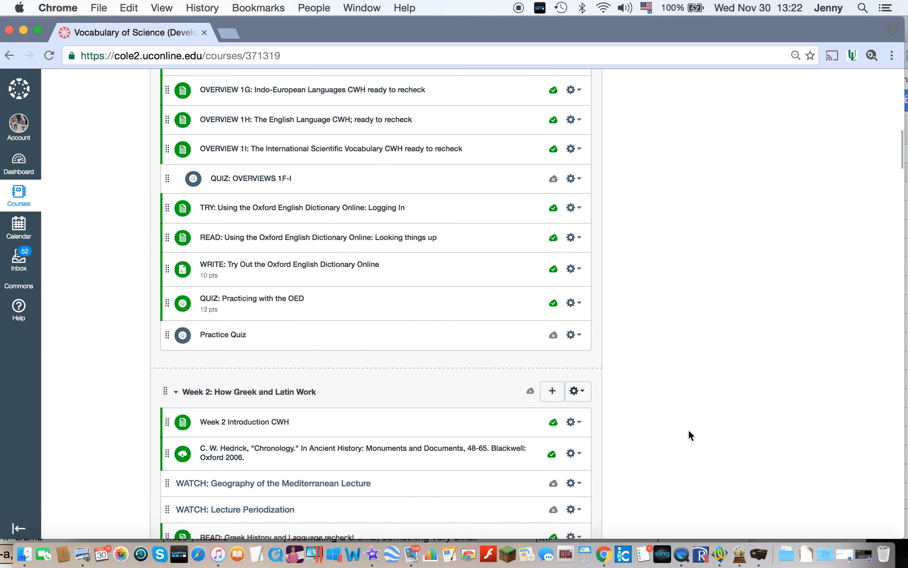
scroll(689, 429, "down", 2)
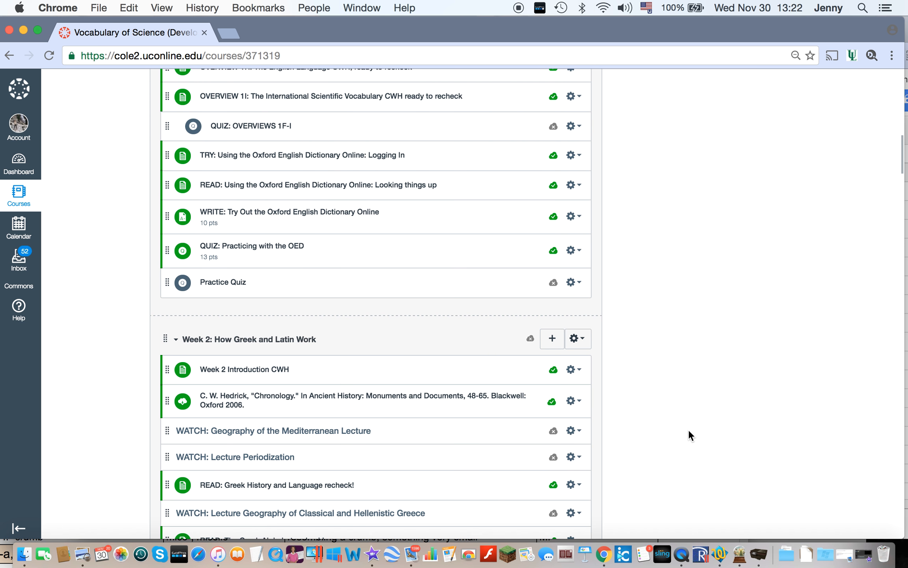
left_click(223, 282)
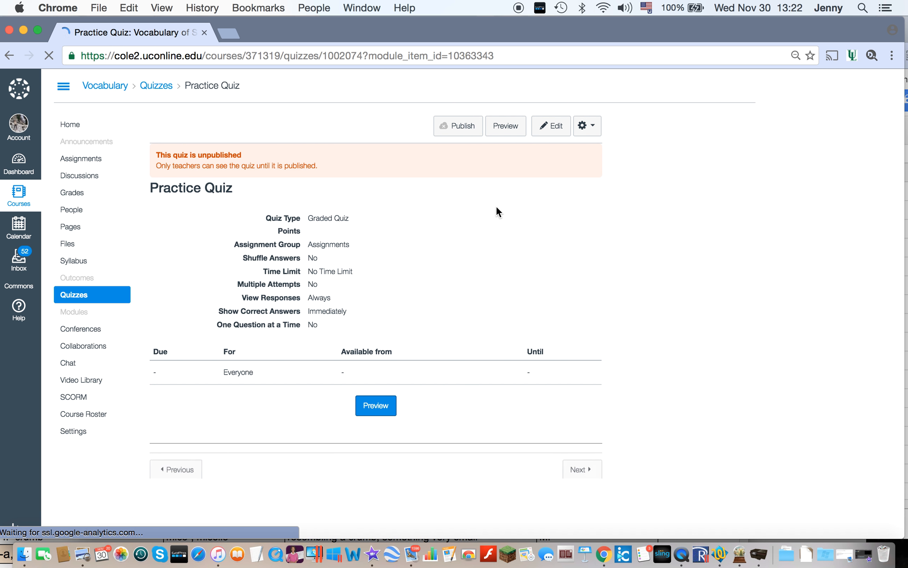
left_click(551, 130)
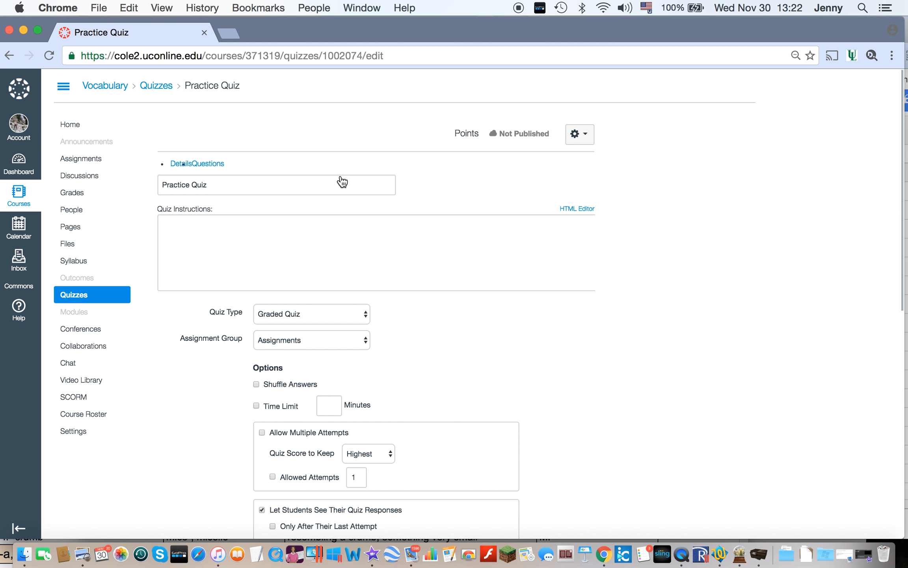
Step: Enter the quiz instructions "This is a quiz about the first Harry Potter book."
left_click(294, 289)
type("This is a qu")
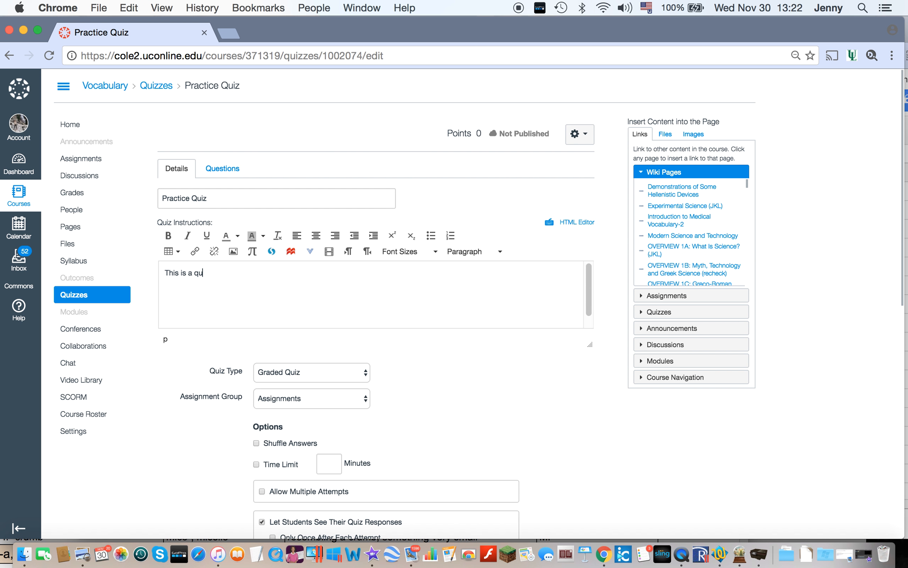
type("iz about the first Harry Potter book.")
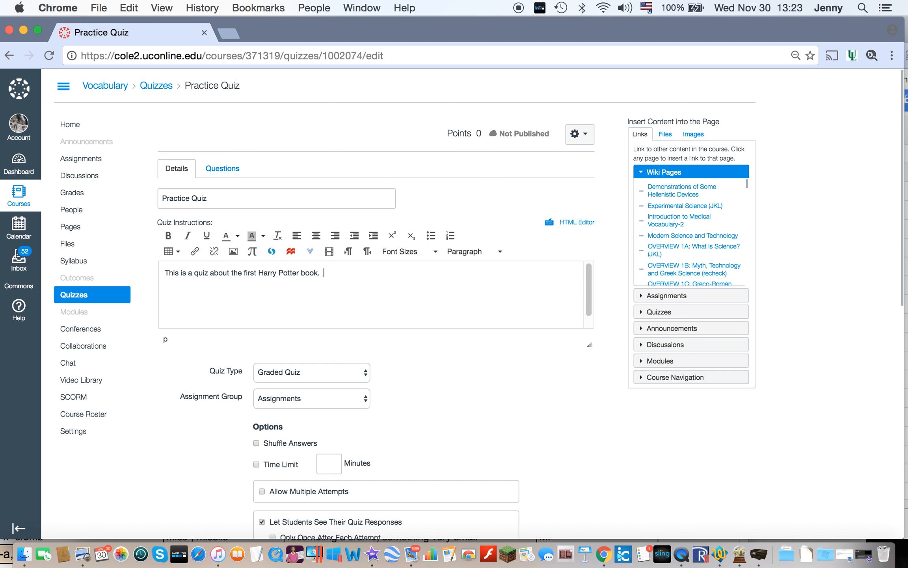
Step: Append to the instructions: "You may take this quiz as many times as you like, and the gradebook will keep your highest grade."
type("You may take this quiz as many times")
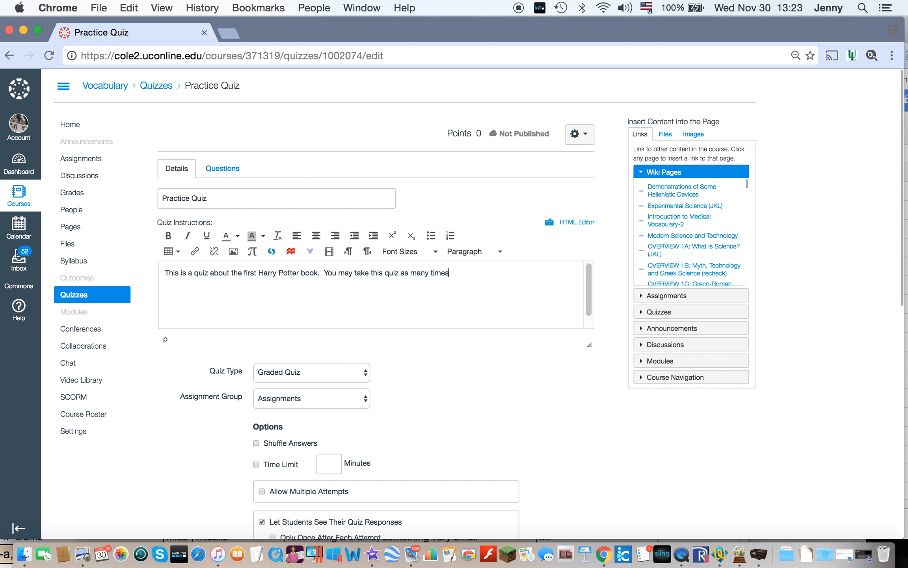
type(" as you like, and the gradebook will")
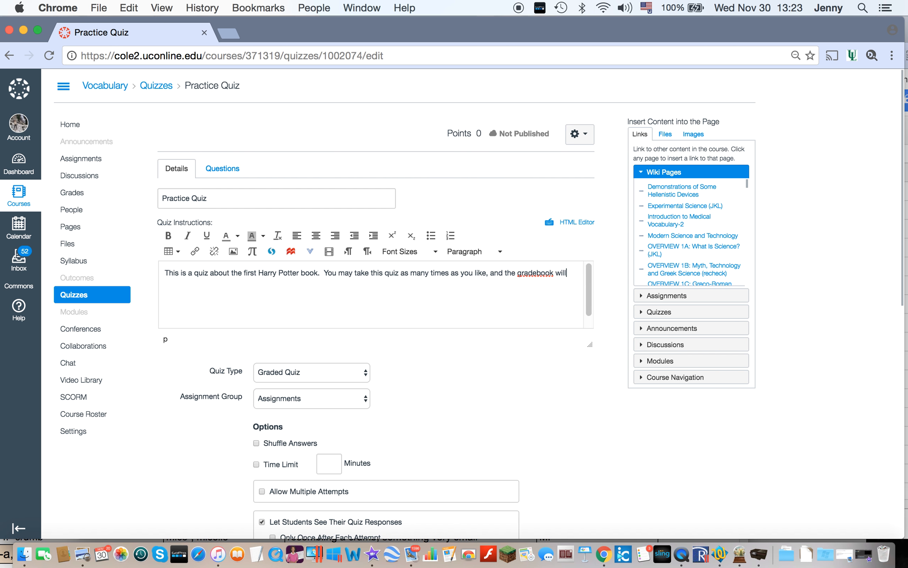
type(" keep your highest grade.")
Step: Enable shuffled answers and multiple attempts for the quiz, with Highest as the score to keep
scroll(486, 381, "down", 1)
scroll(485, 381, "down", 5)
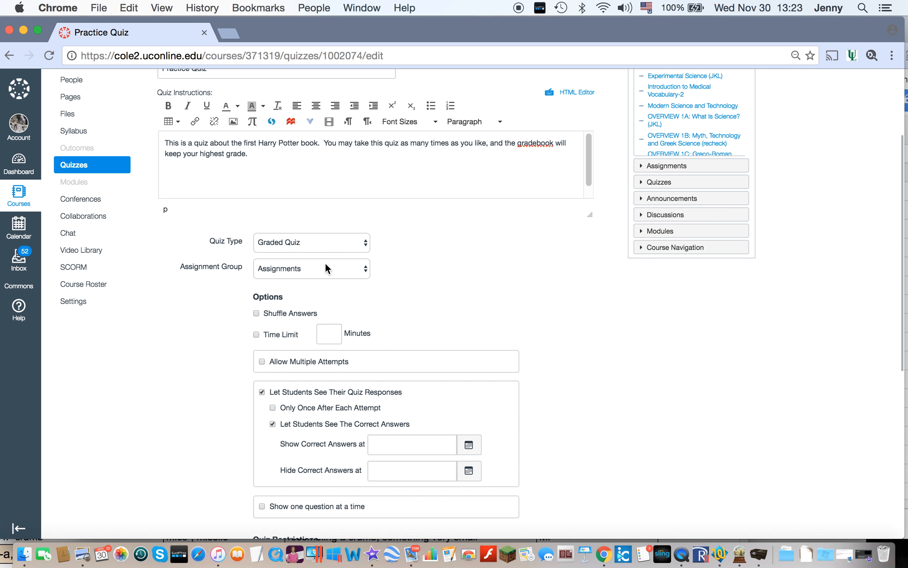
left_click(256, 313)
left_click(262, 362)
scroll(503, 261, "down", 5)
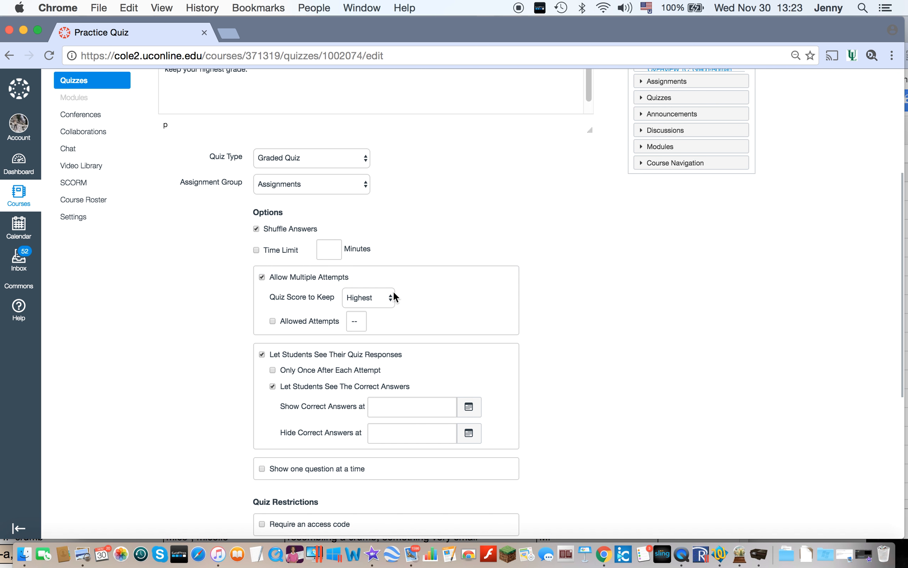
left_click(393, 298)
left_click(383, 299)
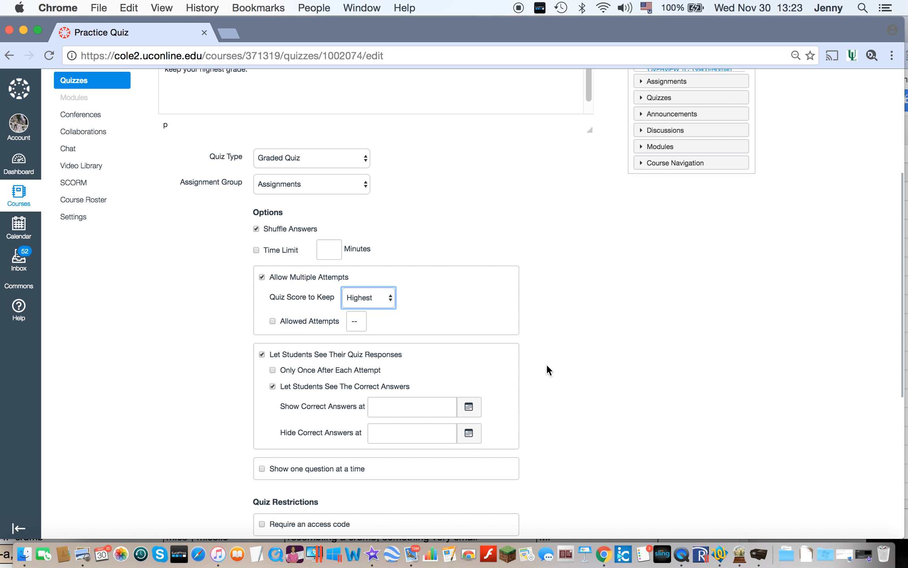
Step: Set the quiz to show one question at a time
scroll(548, 371, "down", 5)
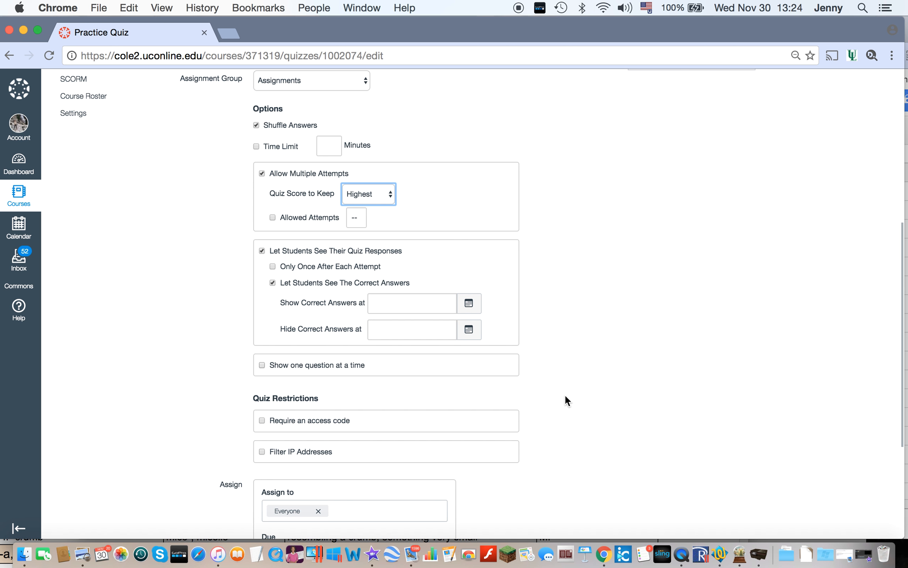
scroll(565, 395, "down", 3)
left_click(262, 306)
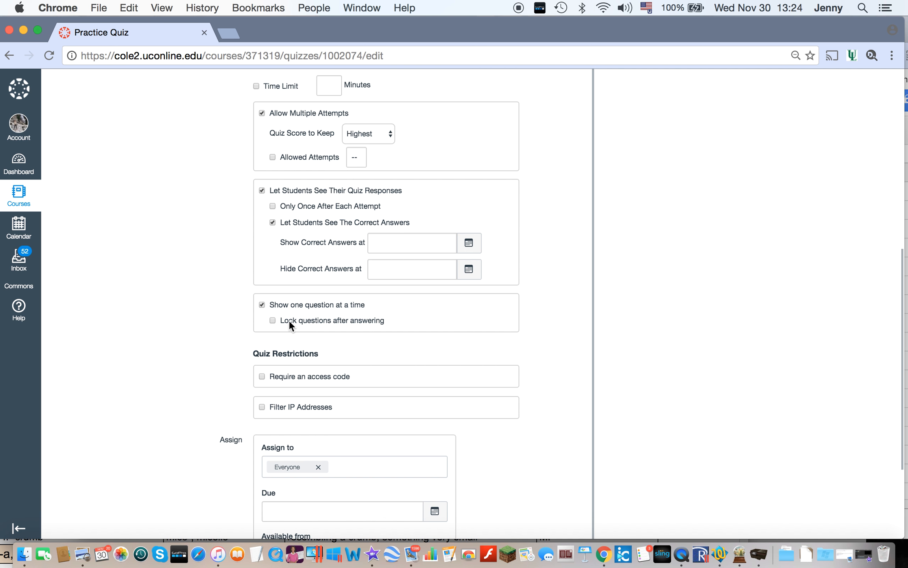
scroll(546, 377, "down", 5)
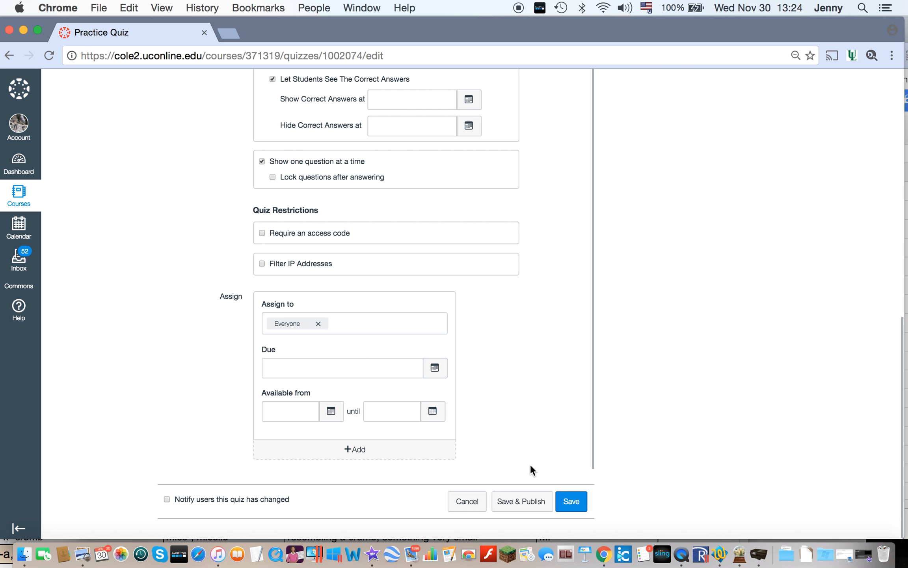
Step: Create a multiple choice question in the quiz with the text "What house does the hat sort Harry Potter into?"
scroll(548, 460, "up", 15)
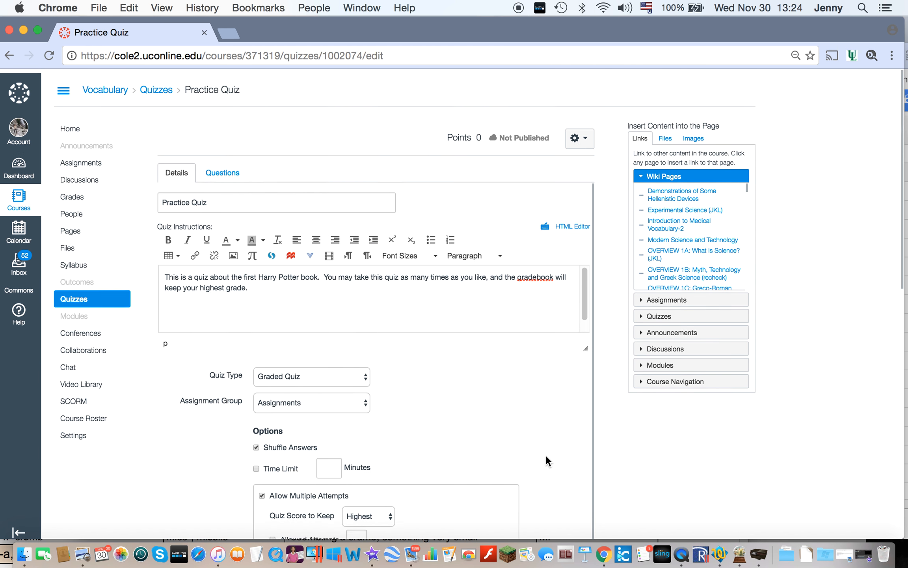
left_click(219, 165)
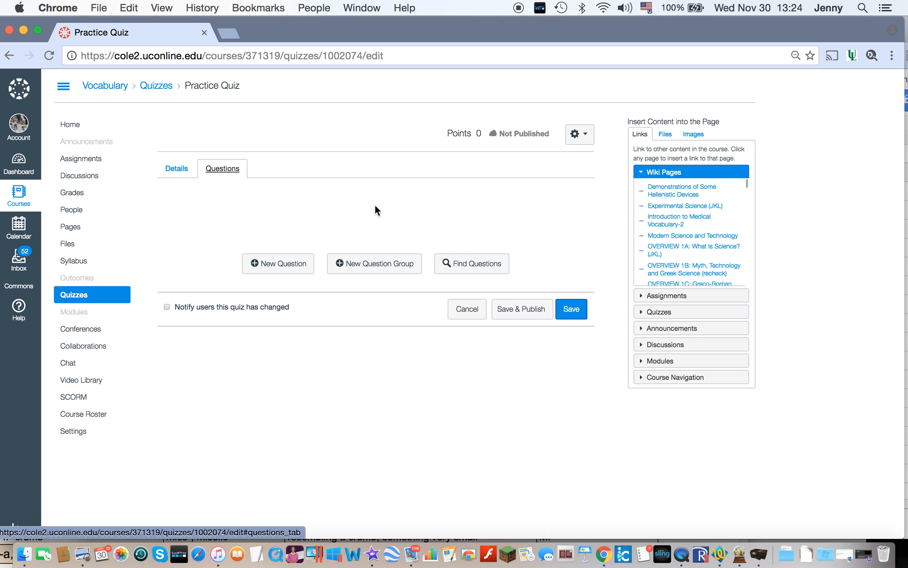
left_click(297, 265)
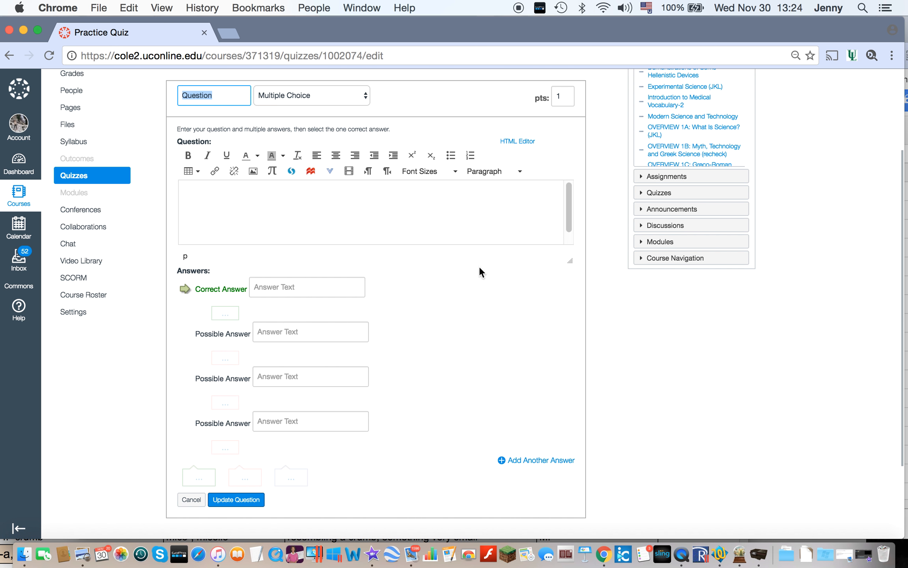
scroll(473, 316, "up", 2)
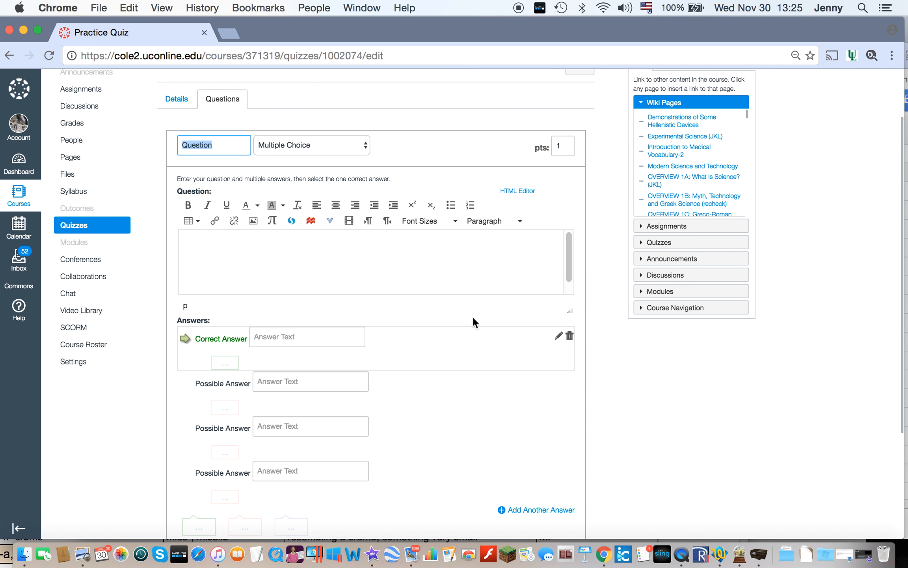
scroll(473, 316, "down", 2)
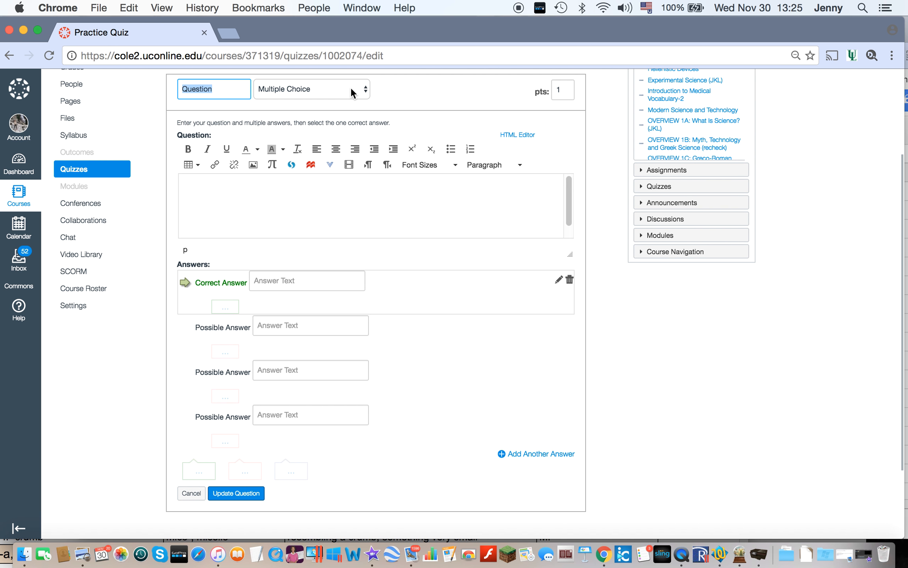
left_click(293, 196)
type("What house does ")
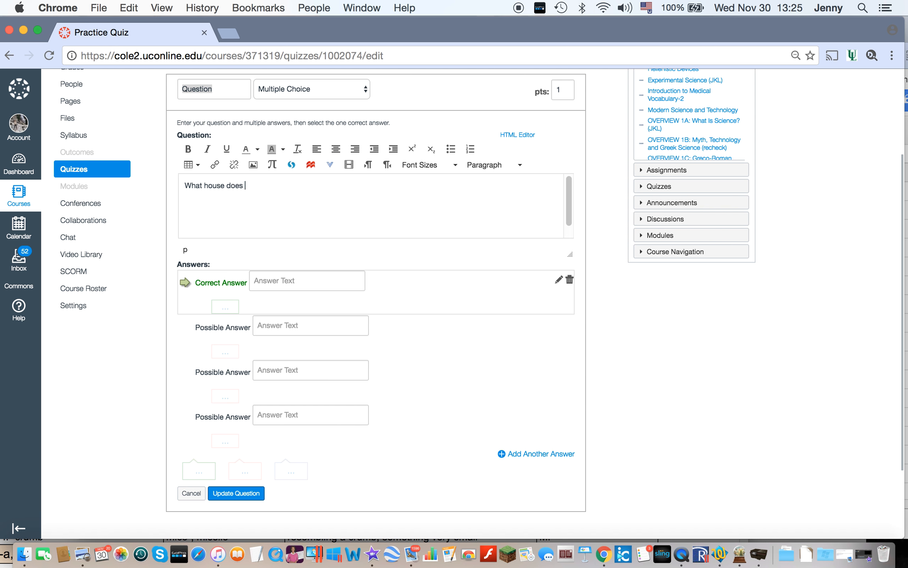
type("the hat sort Harry P")
type("otter into?")
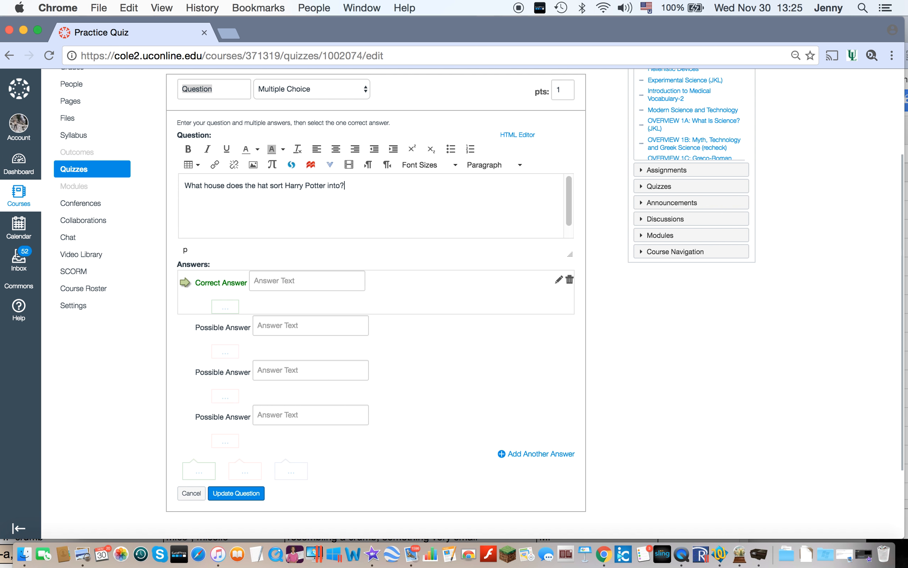
Step: Enter Gryffindor as the correct answer and Slytherin, Hufflepuff and Ravenclaw as the other possible answers, and save the question
left_click(271, 285)
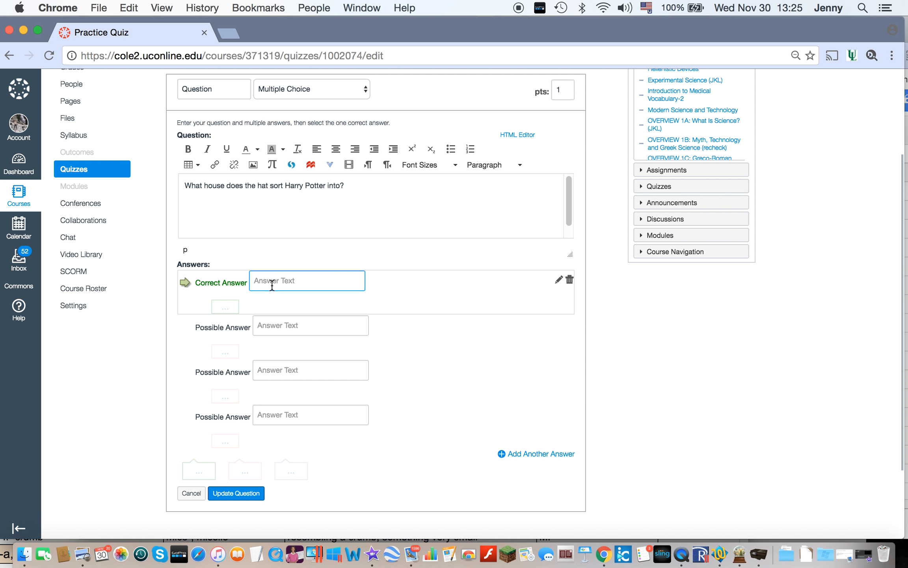
type("Gryffindor")
left_click(278, 325)
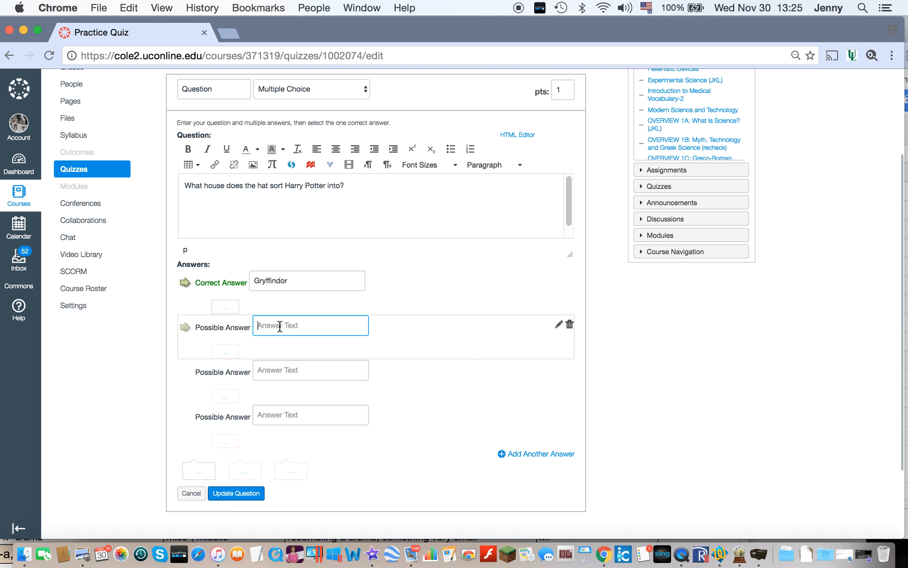
type("Slytherin")
left_click(288, 374)
type("Hufflepuff")
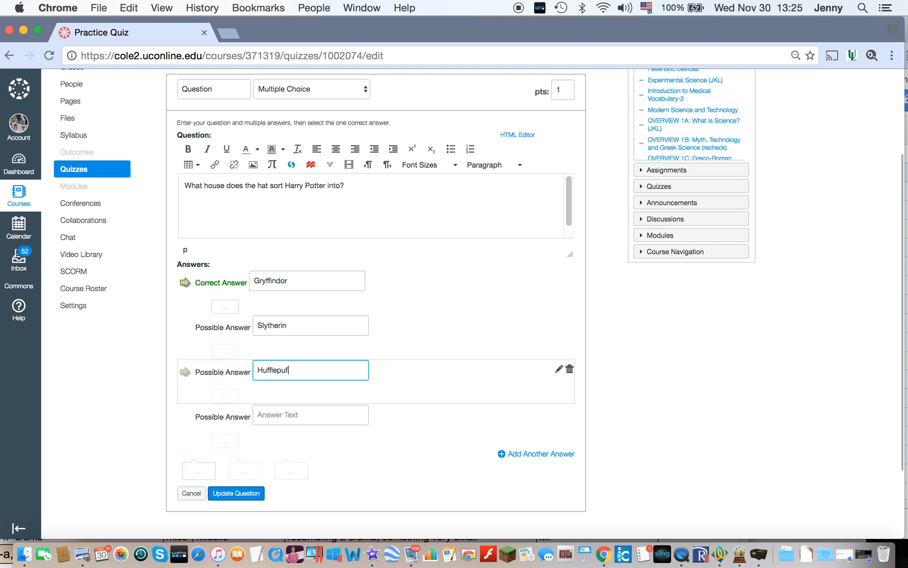
left_click(304, 415)
type("Ravenclaw")
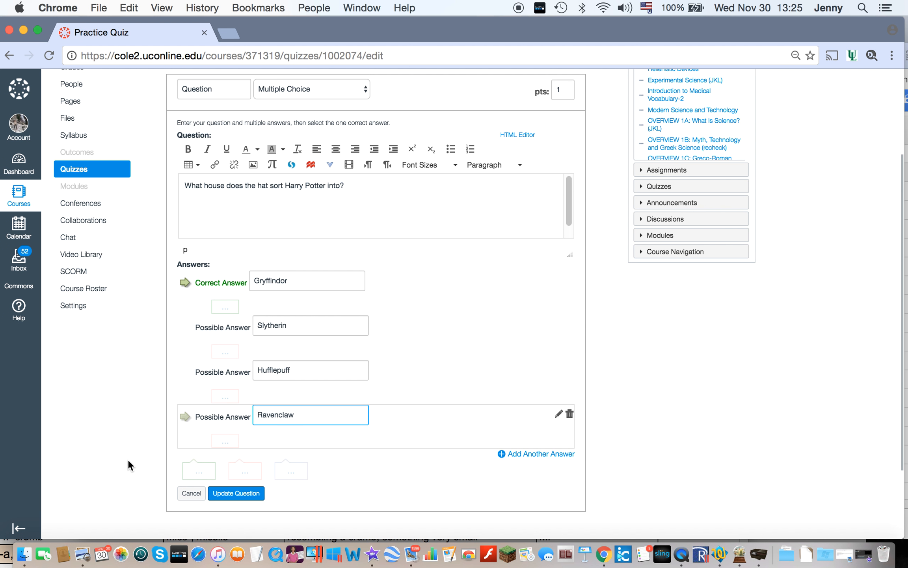
scroll(128, 459, "down", 3)
left_click(235, 434)
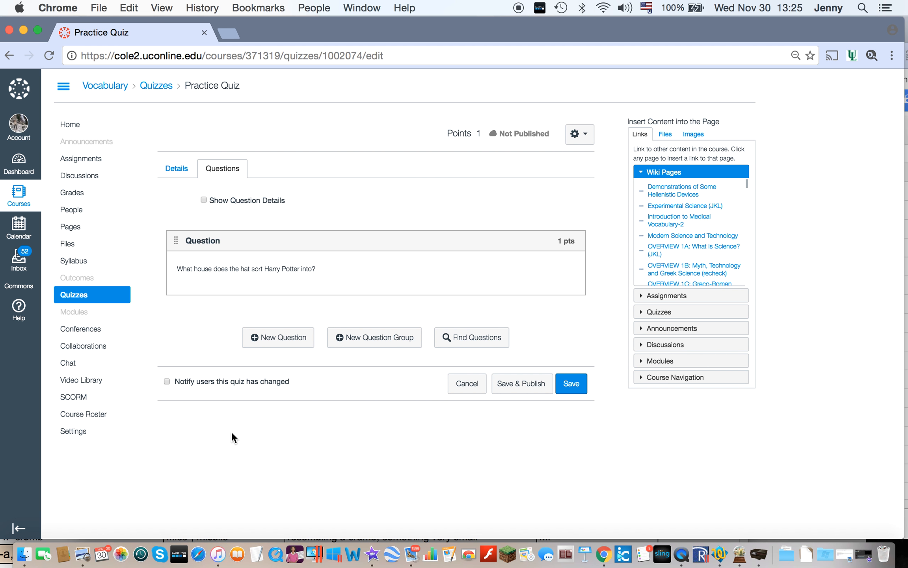
Step: Add a Multiple Answers question to the quiz with the text "Who are Ron Weasley's siblings?"
left_click(285, 345)
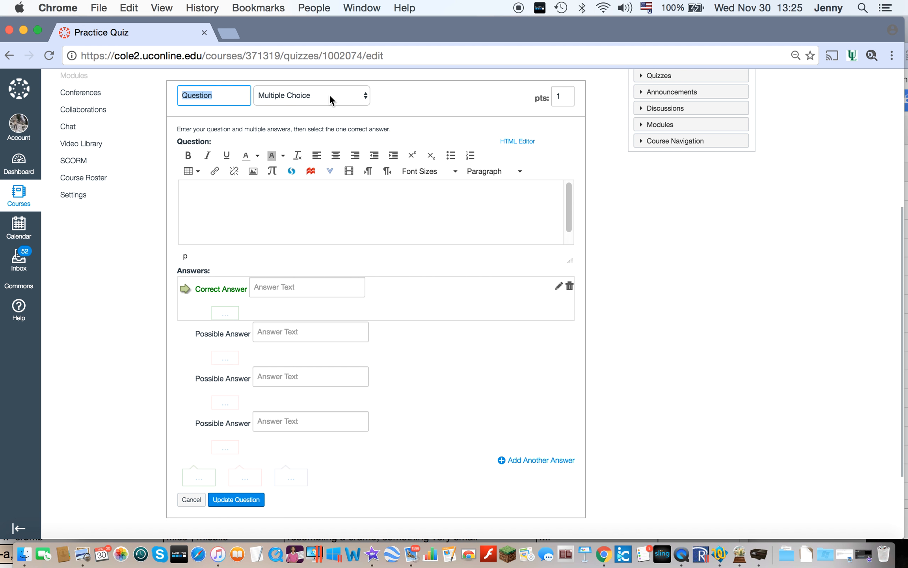
left_click(330, 98)
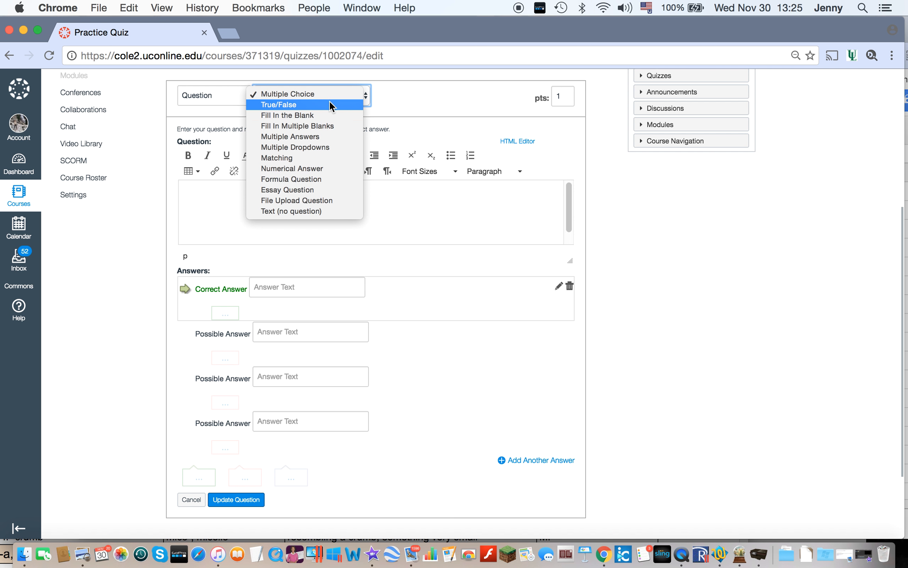
left_click(323, 136)
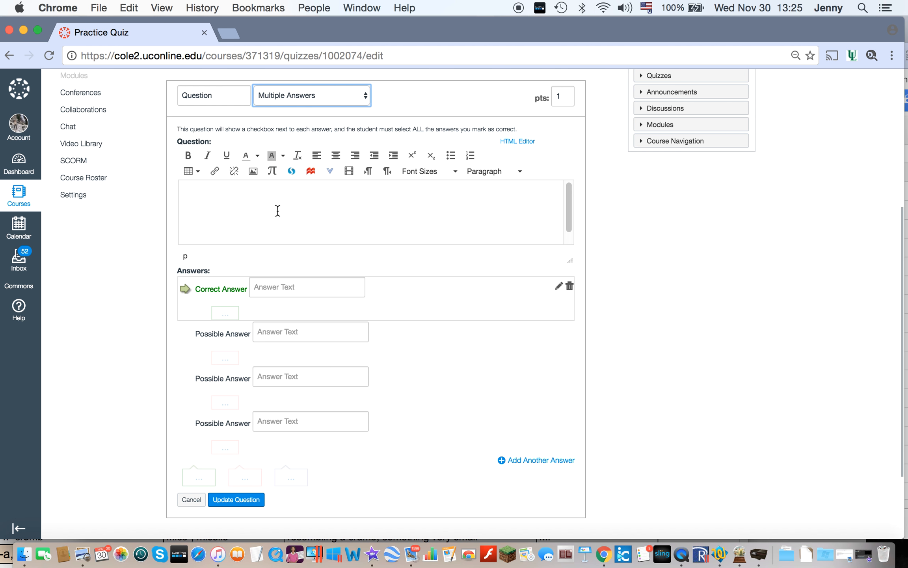
left_click(276, 201)
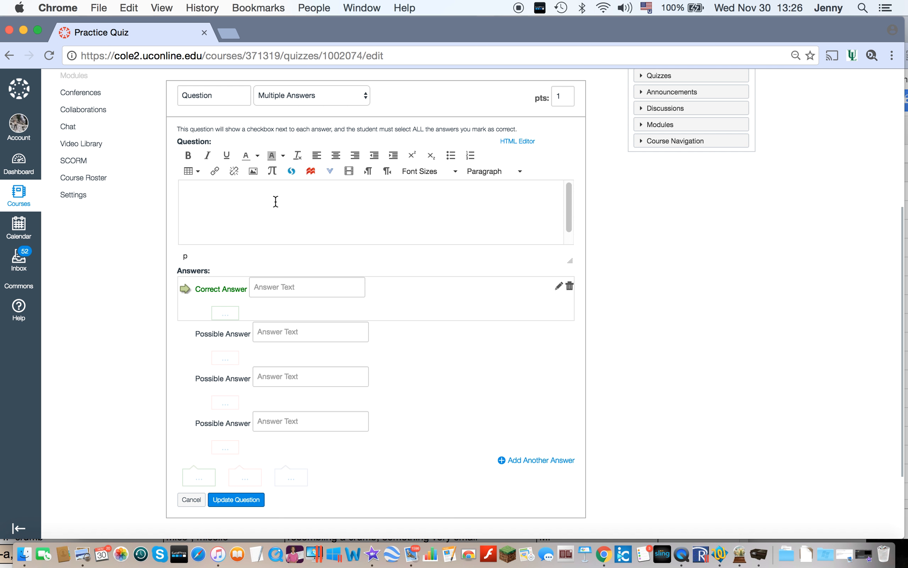
type("Who are Ron Wesasley's siblings?")
Step: Enter Ginny, Charlie, Percy and Fred as answers to the siblings question, all marked as correct
left_click(297, 289)
type("Ginny")
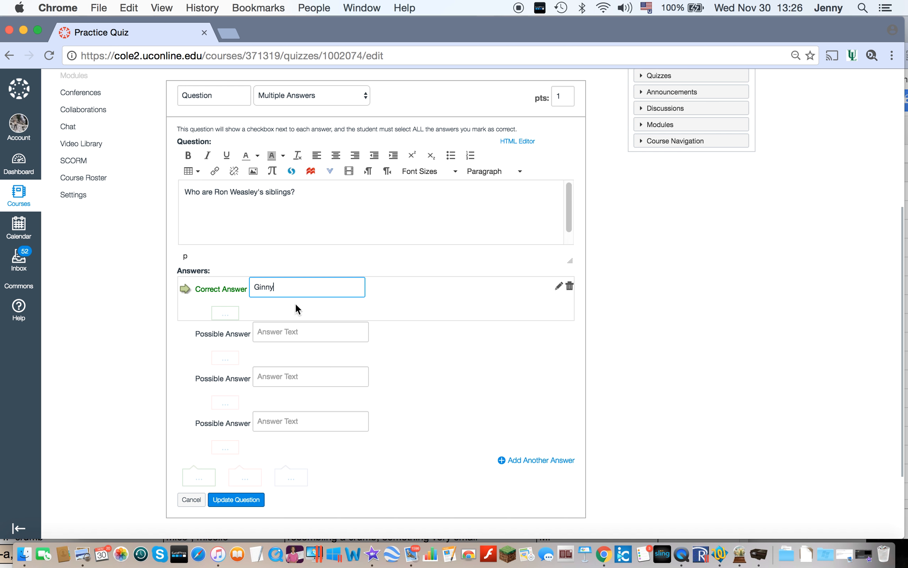
left_click(292, 332)
type("Charlie")
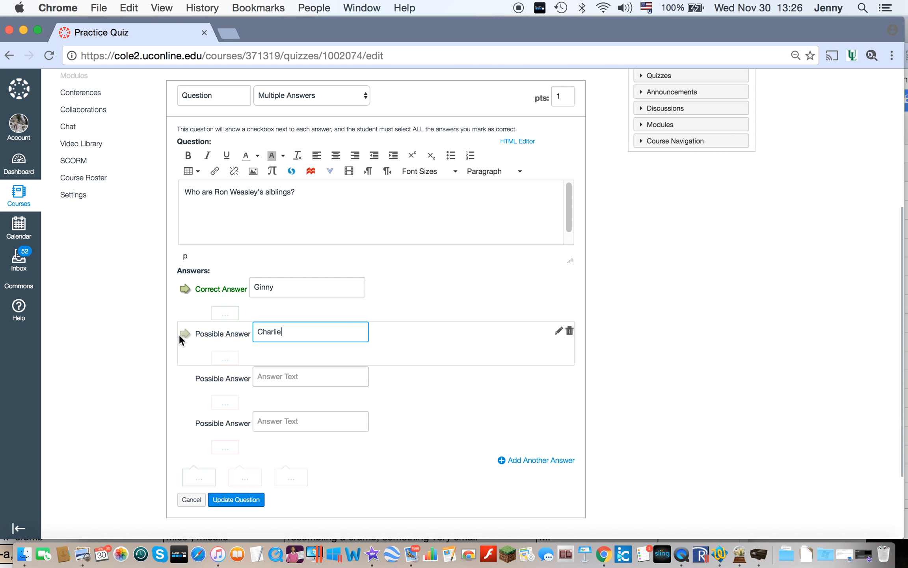
left_click(185, 334)
left_click(309, 374)
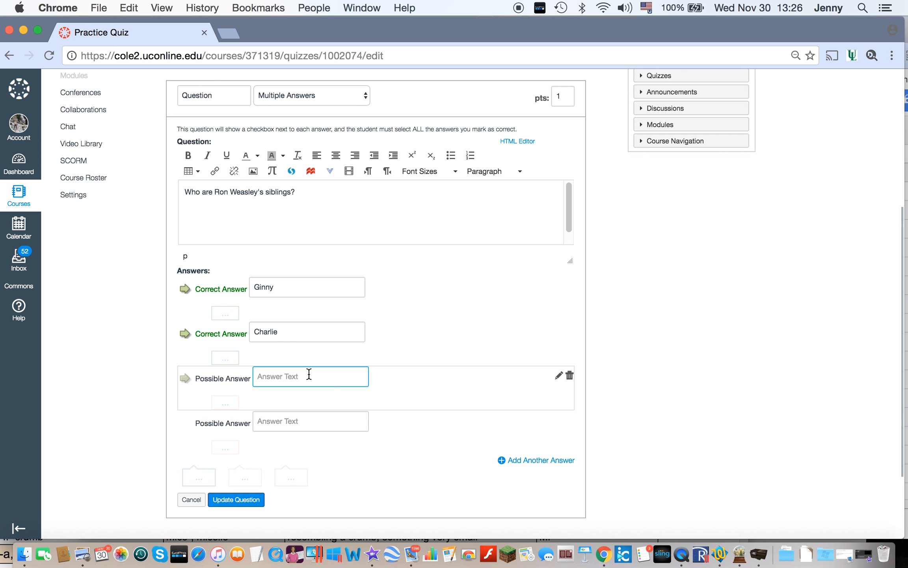
type("Percy")
left_click(184, 378)
left_click(295, 421)
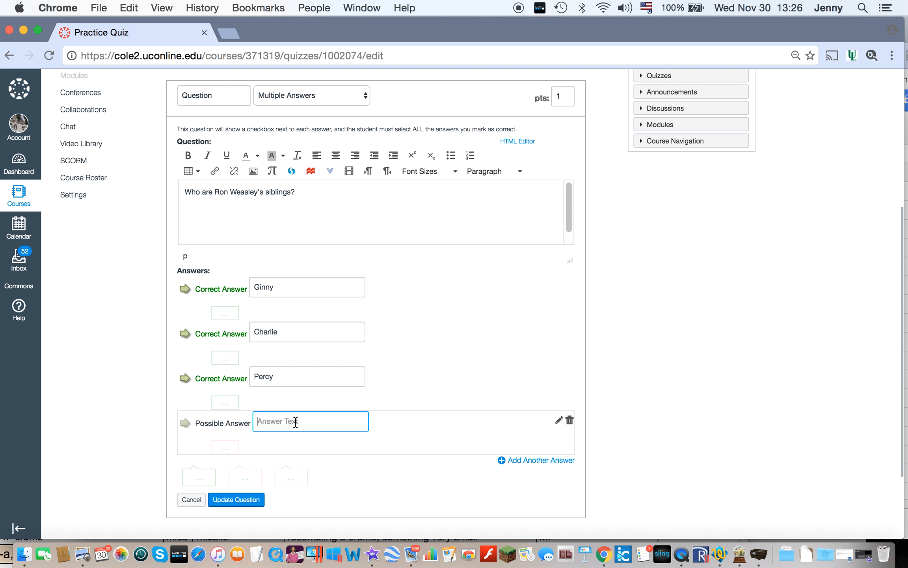
type("Fred")
left_click(184, 427)
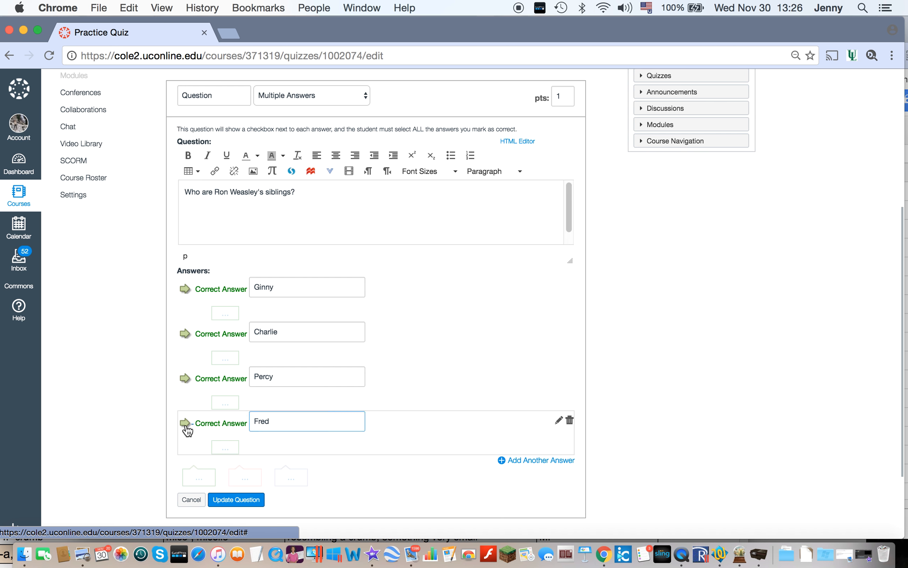
Step: Add George and Bill as two further answers to the siblings question and mark both as correct
left_click(521, 467)
type("George")
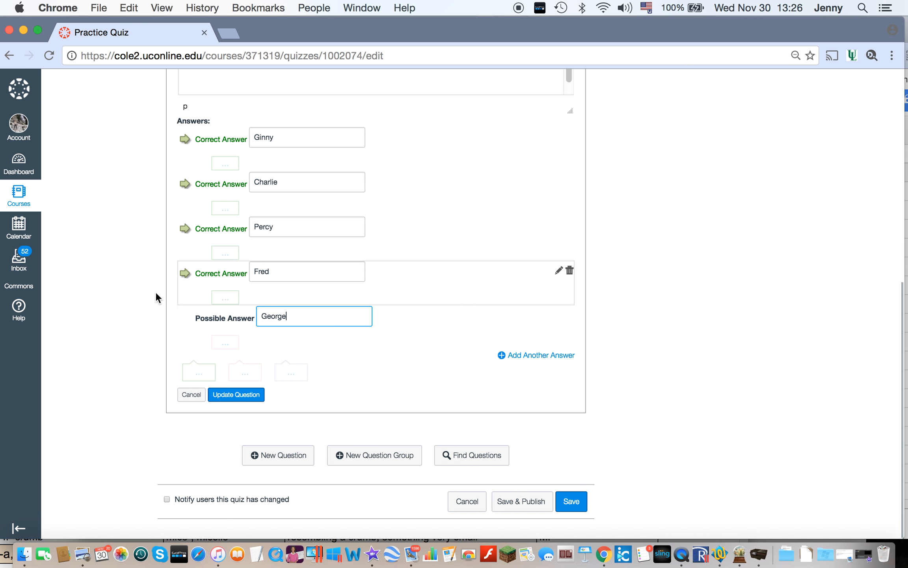
left_click(185, 318)
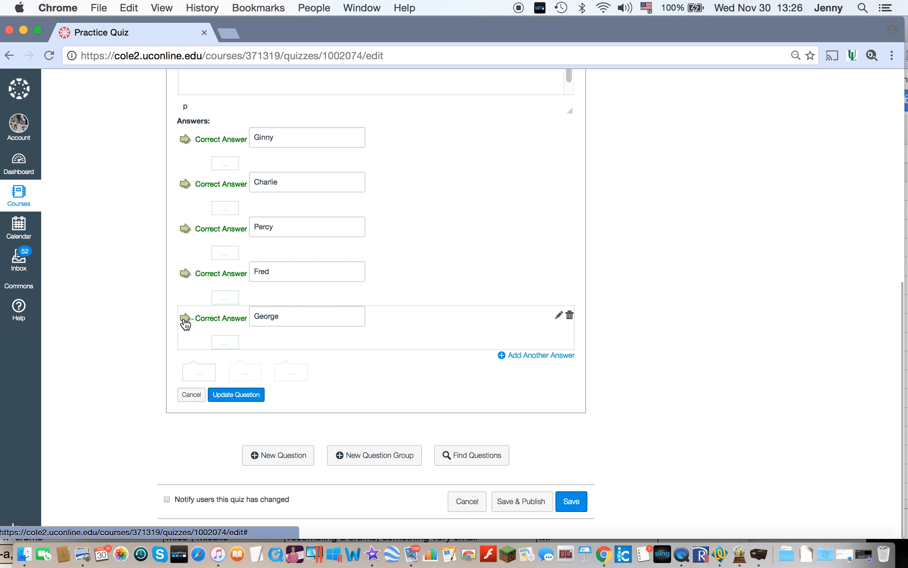
left_click(532, 356)
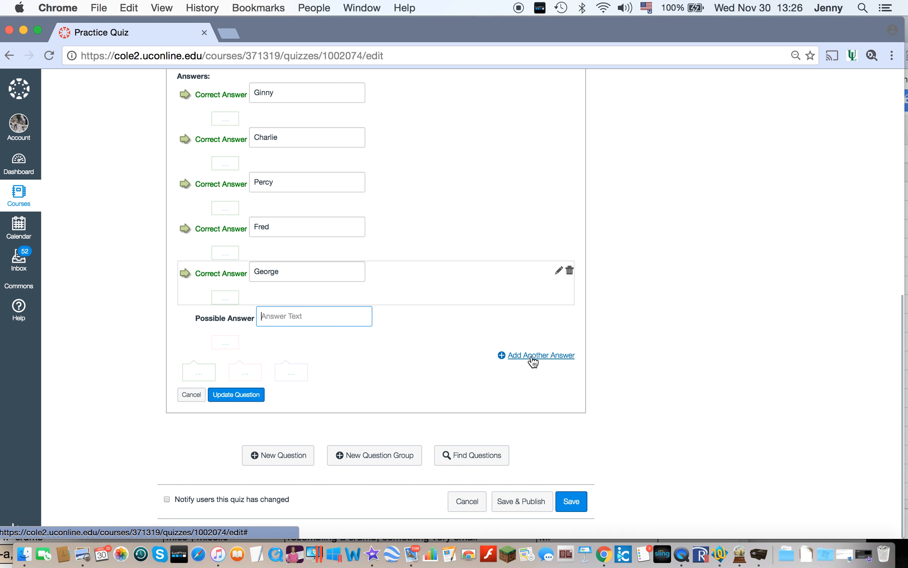
type("Bill")
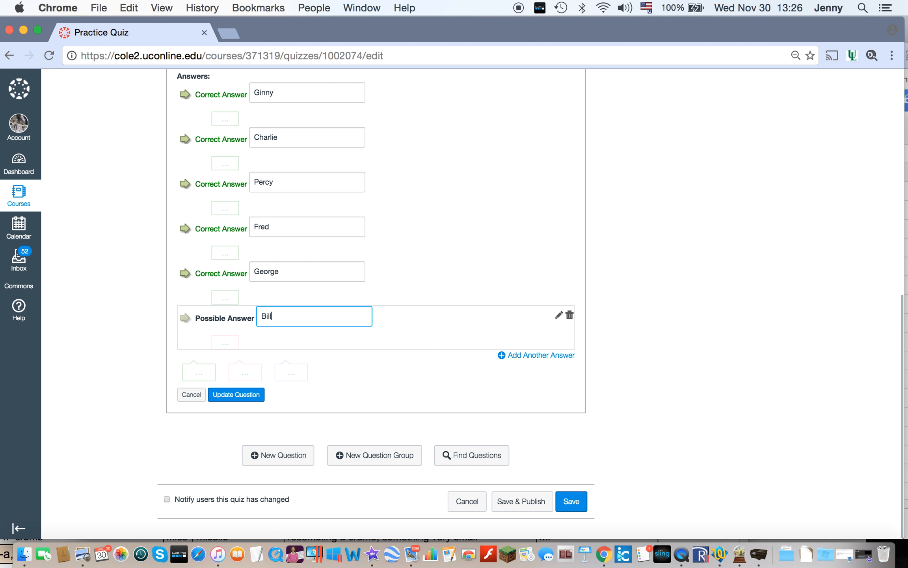
left_click(184, 318)
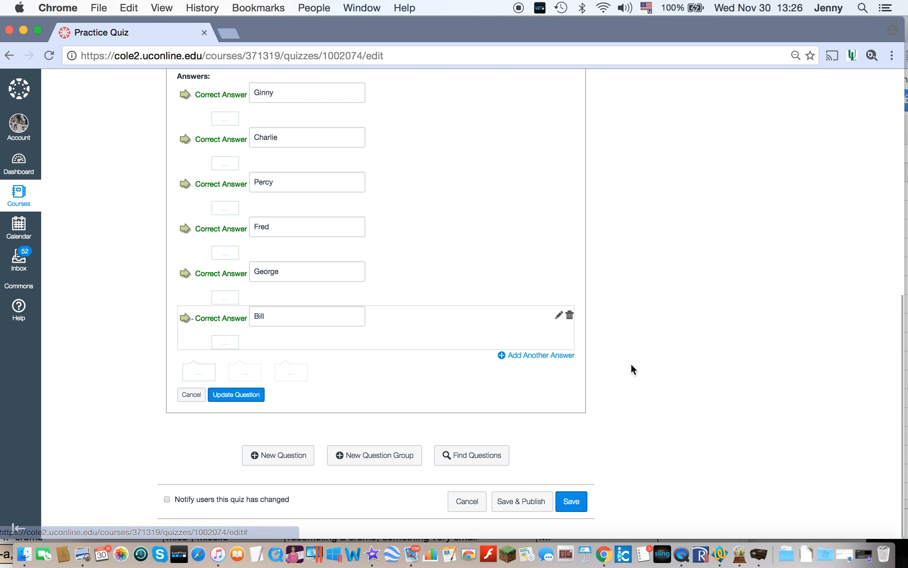
Step: Add Draco as an incorrect possible answer and save the siblings question
left_click(548, 356)
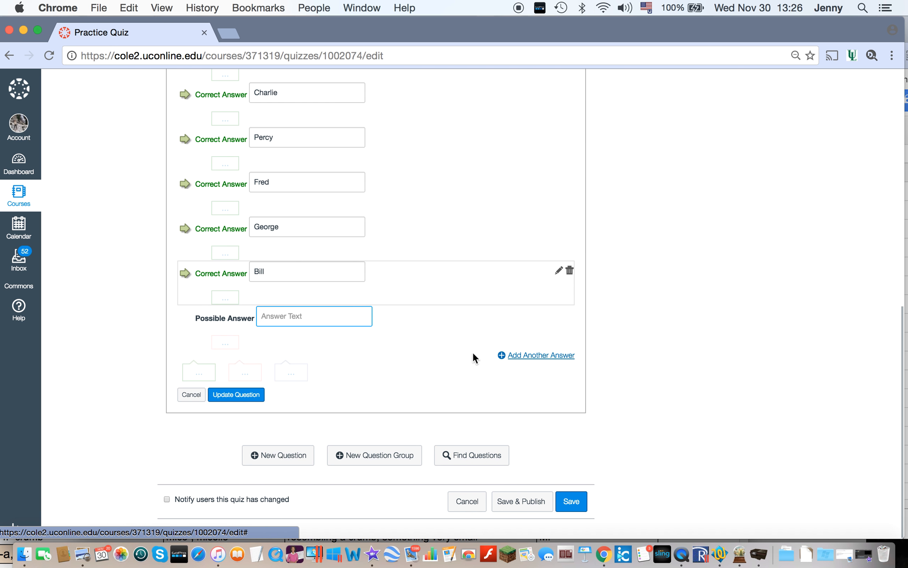
type("Draco")
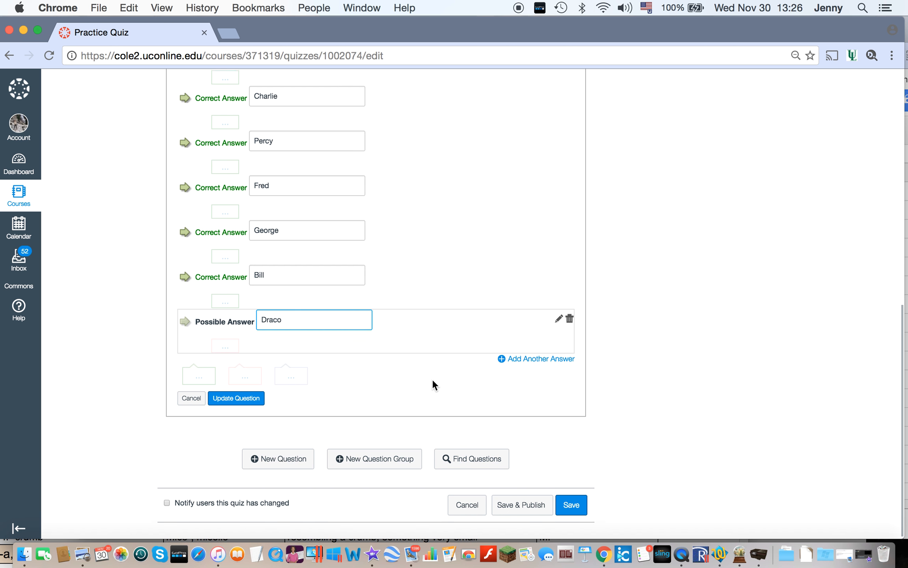
scroll(432, 380, "up", 2)
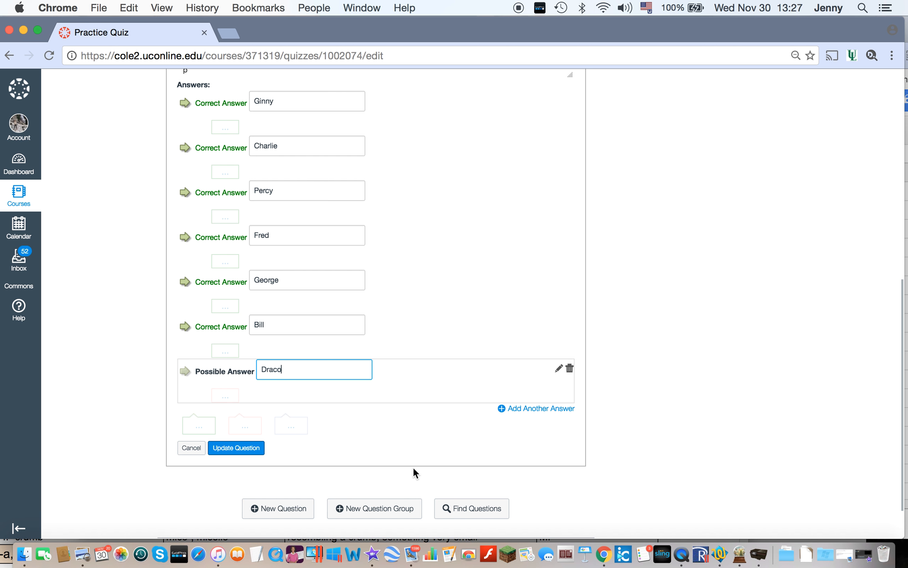
left_click(249, 453)
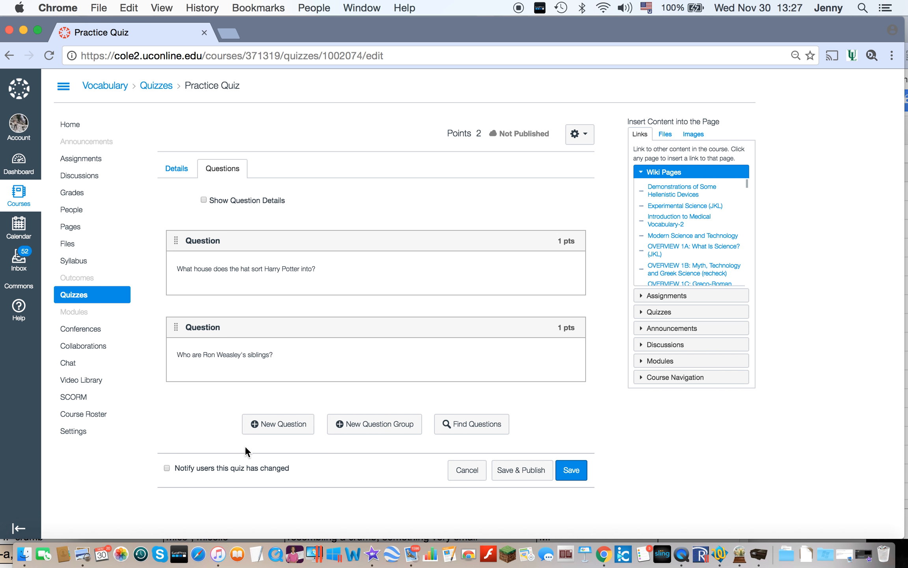
Step: Add a Matching question to the quiz with the text "Match the students with their animals:"
left_click(276, 424)
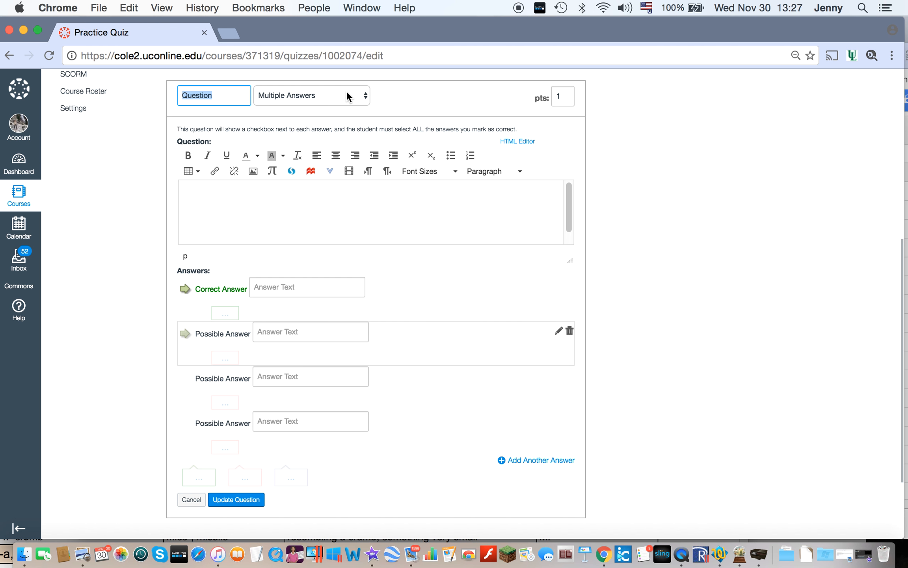
left_click(346, 94)
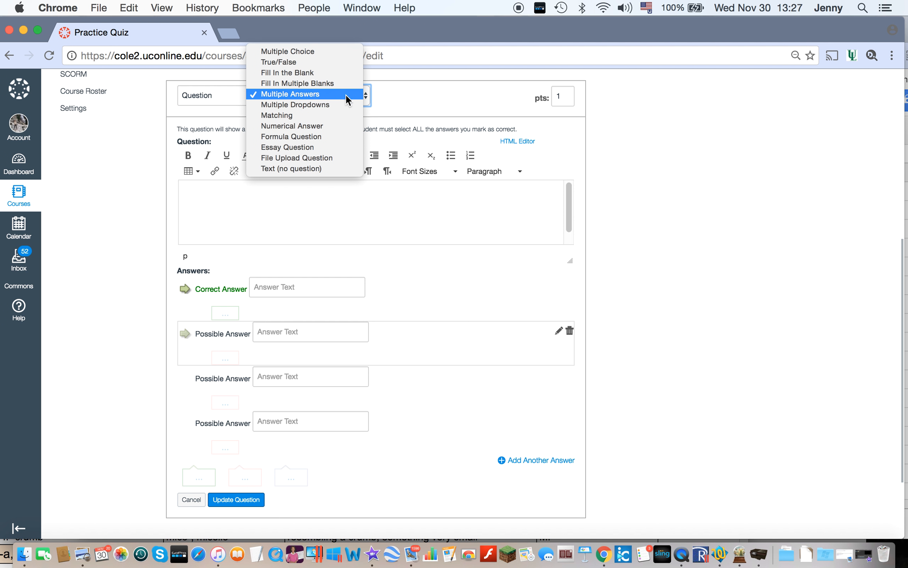
left_click(344, 114)
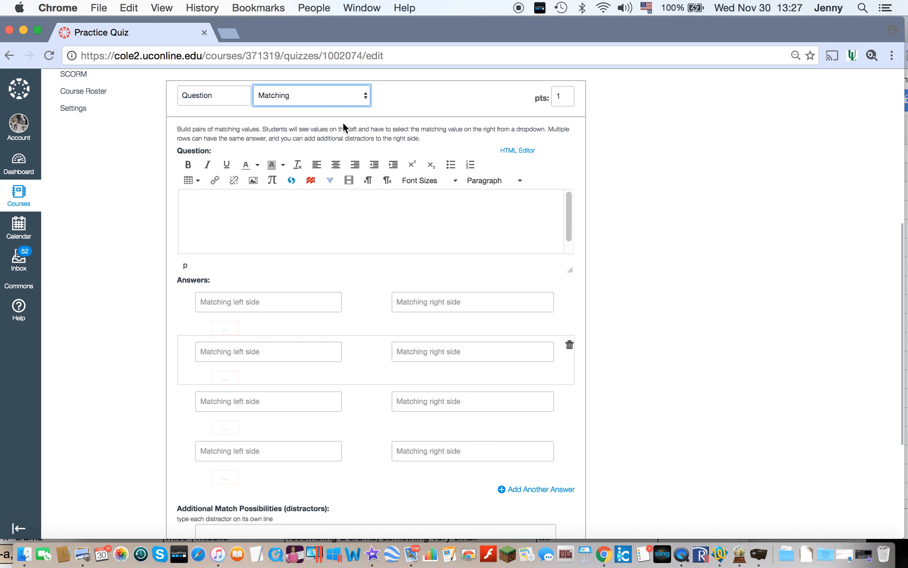
left_click(307, 214)
type("Ma")
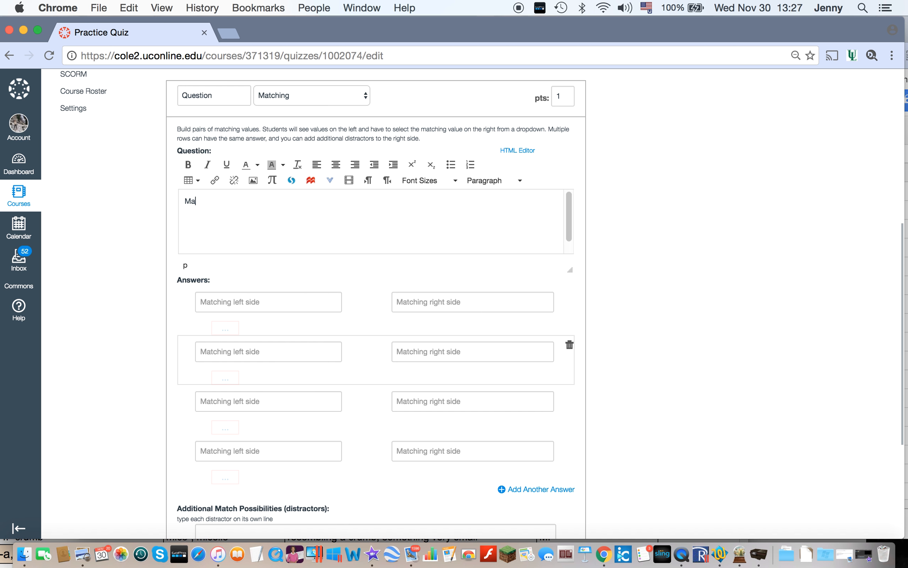
type("tch the students with their animals")
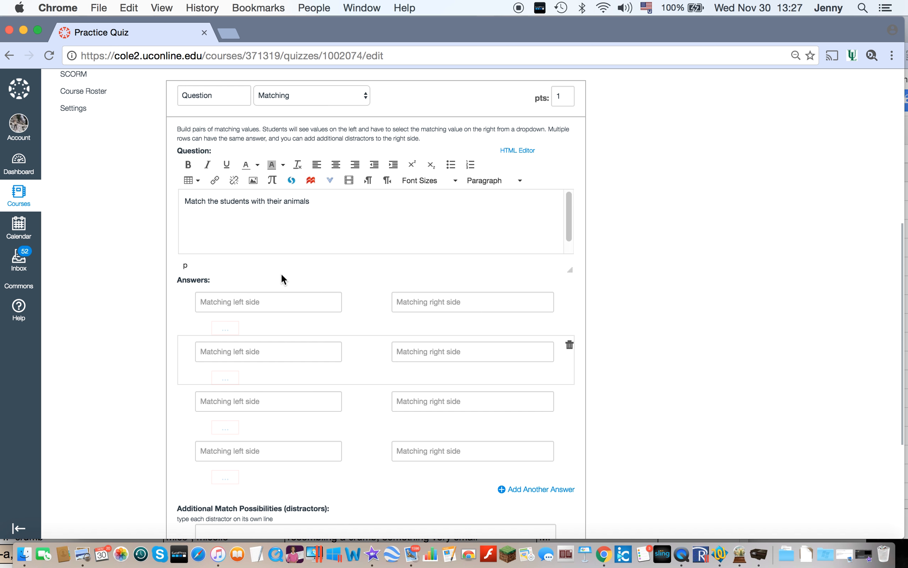
type(":")
Step: Enter the first two matching pairs: Hermione with Cat and Ron with Rat
left_click(289, 304)
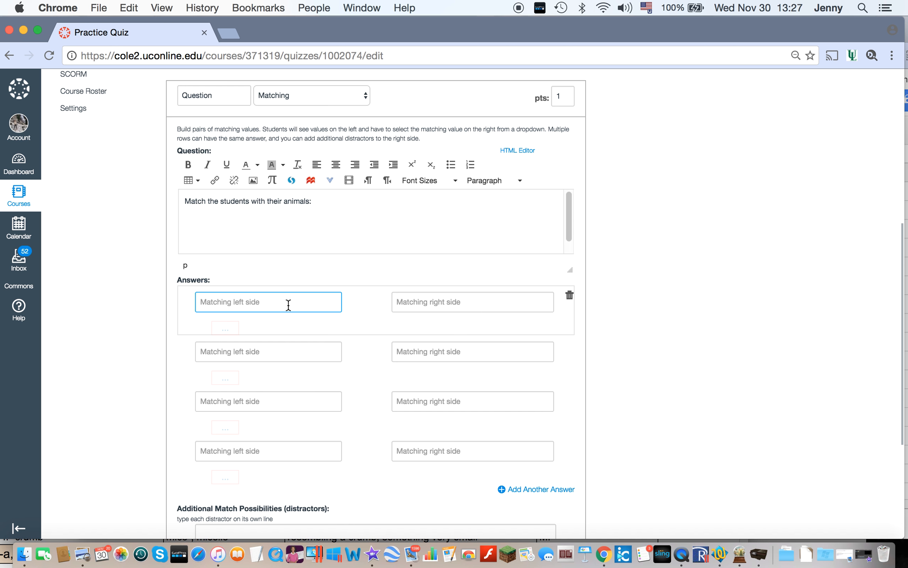
type("Hermione")
left_click(446, 304)
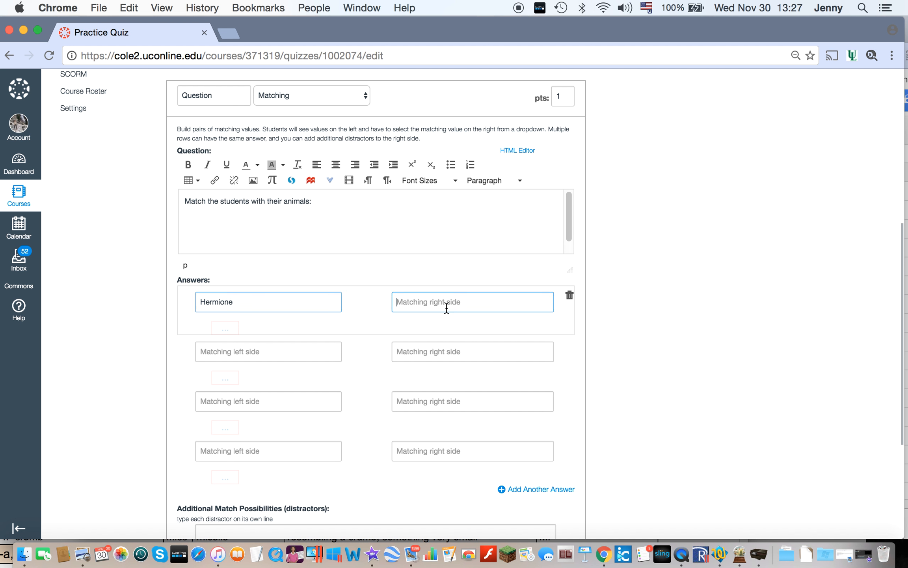
type("Cat")
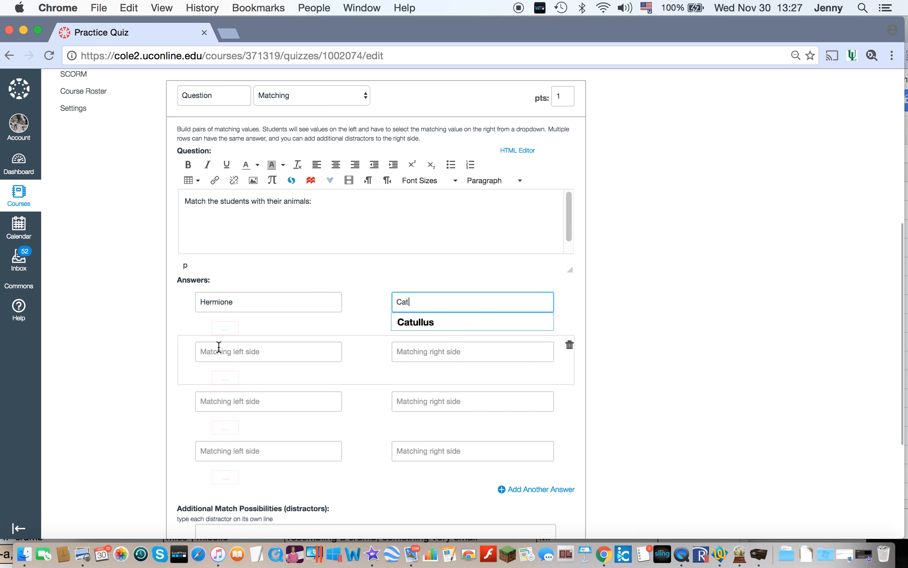
left_click(232, 348)
type("Ron")
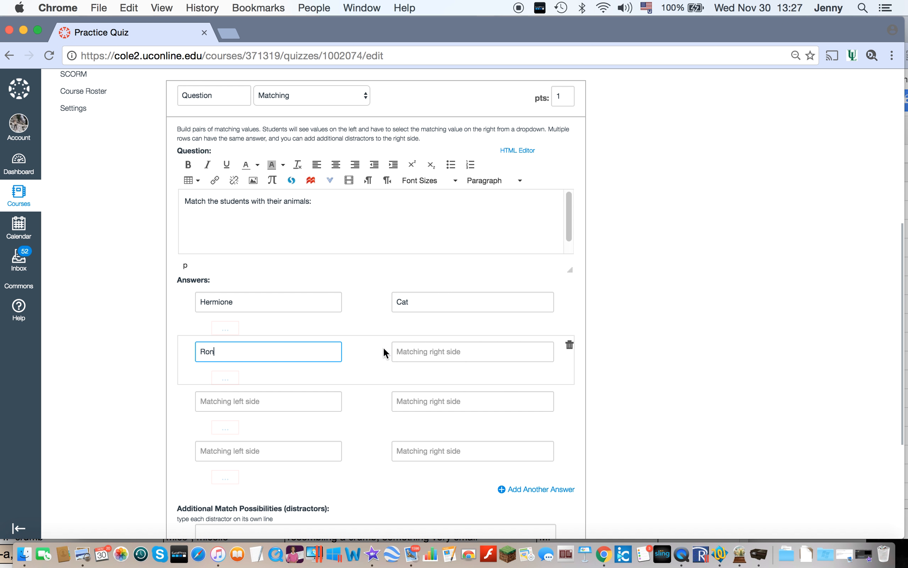
left_click(416, 354)
type("Rat")
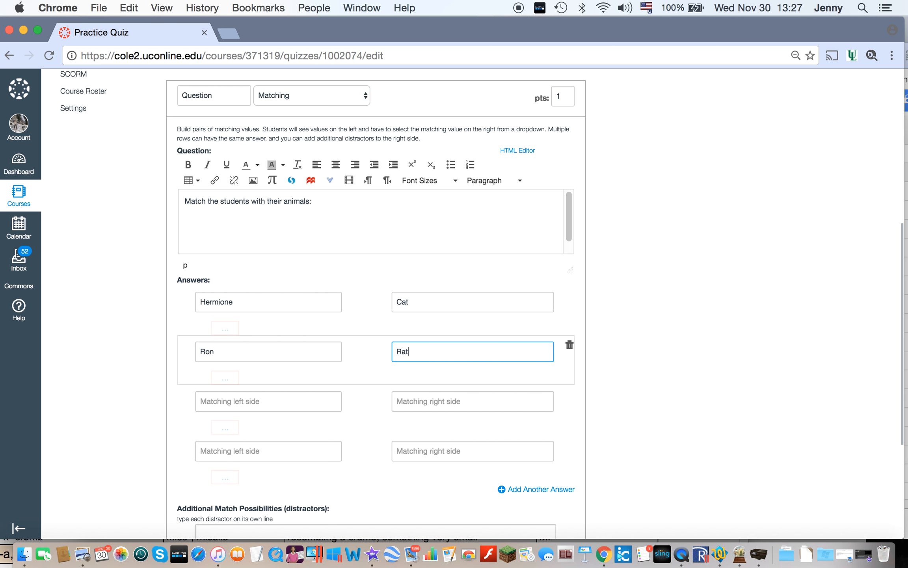
Step: Enter the matching pairs Harry with Owl and Neville with Toad, and save the matching question
left_click(284, 402)
type("Harry")
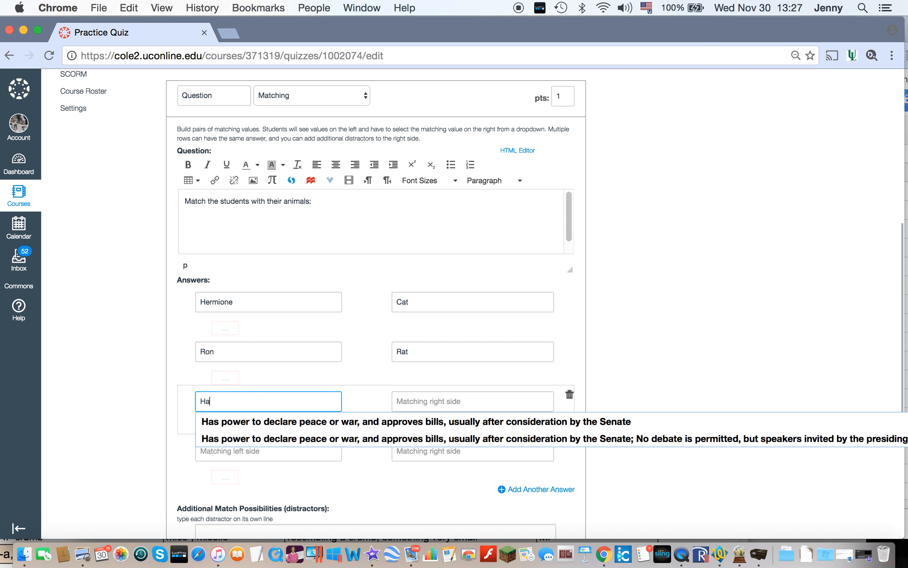
left_click(433, 398)
type("Owl")
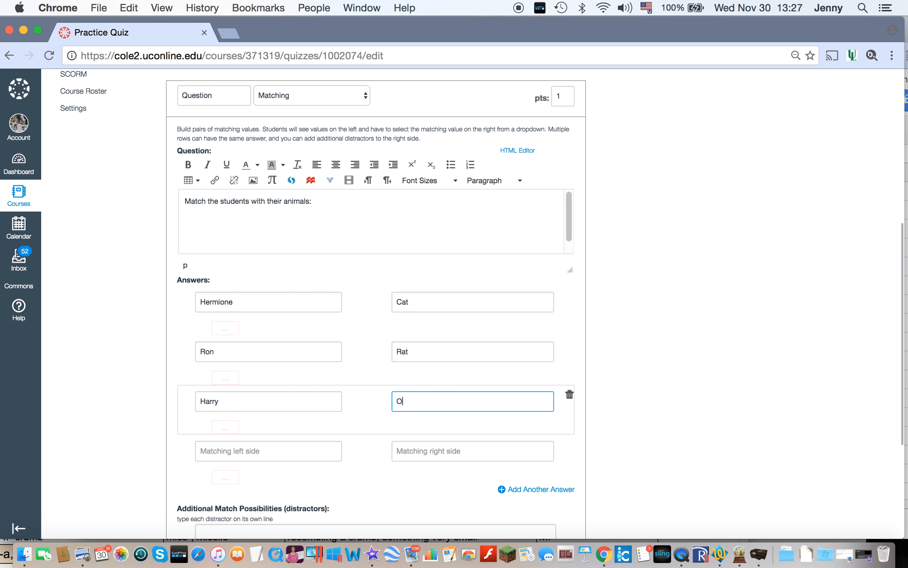
left_click(314, 455)
type("Neville")
left_click(457, 448)
type("Toad")
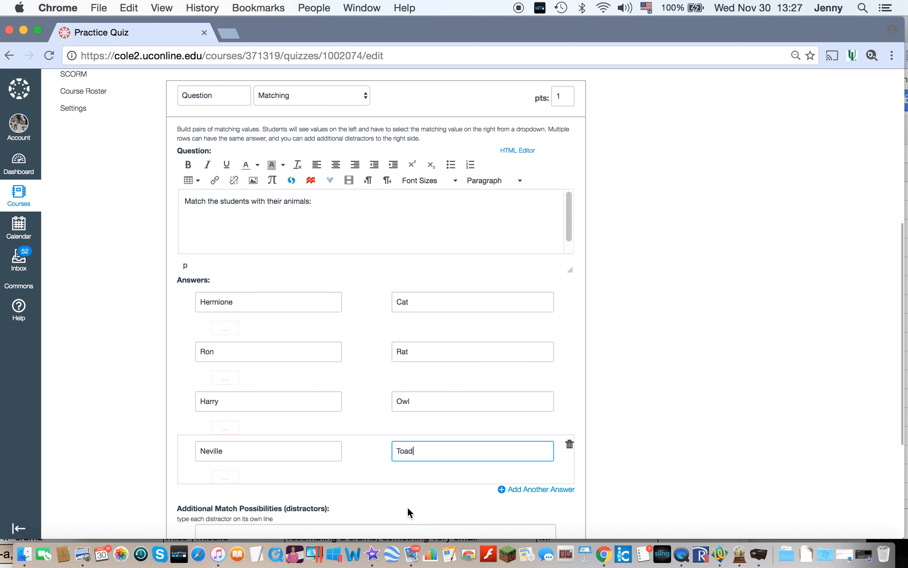
scroll(713, 458, "down", 5)
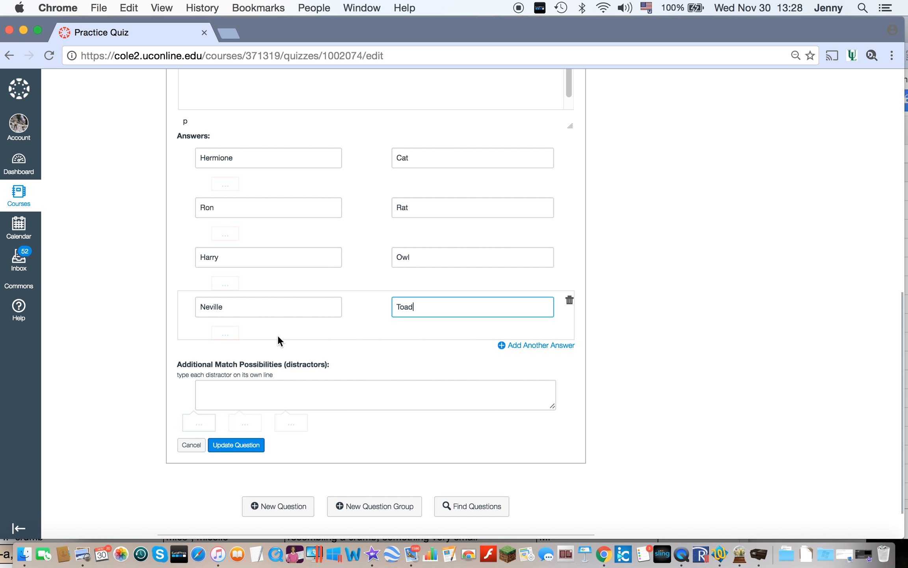
left_click(245, 446)
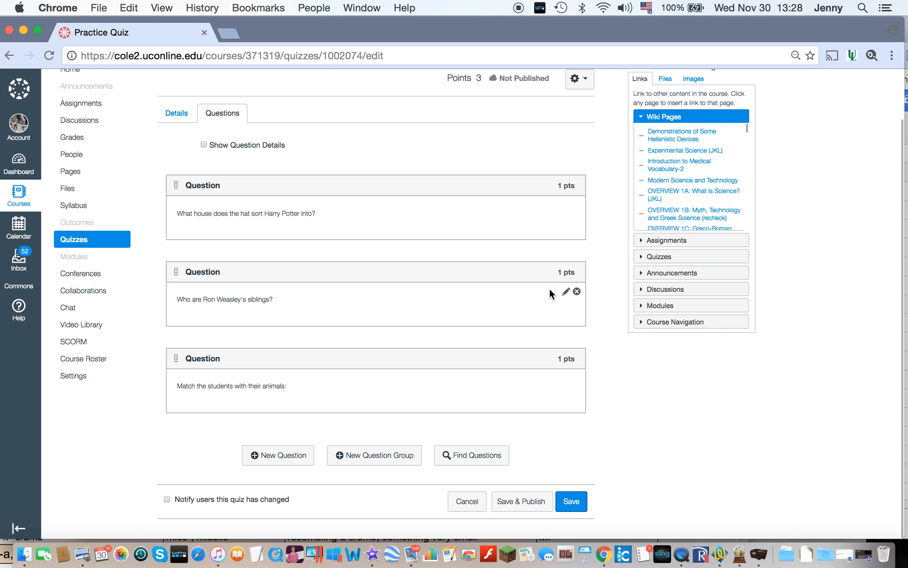
Step: Edit the siblings question to append "Mark all that are correct." to its text and save the question
left_click(564, 292)
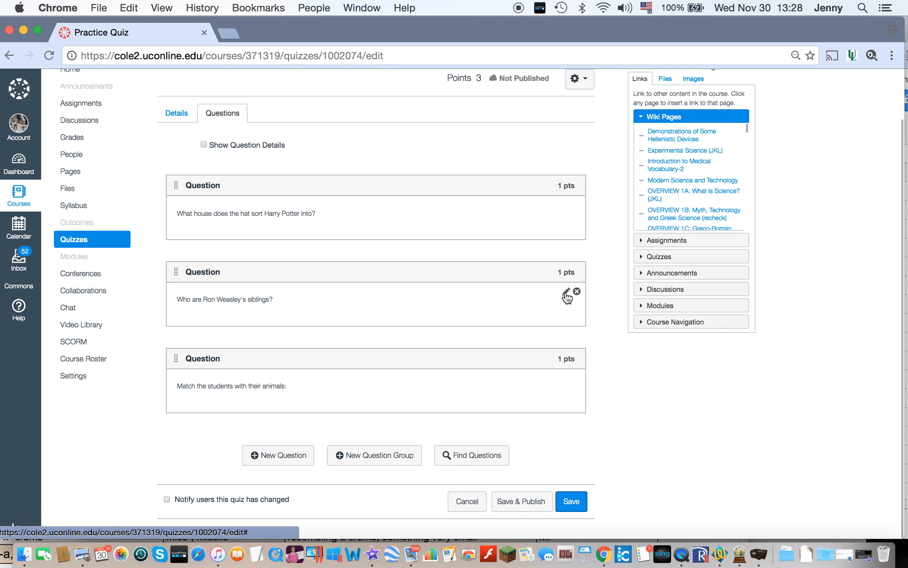
left_click(347, 186)
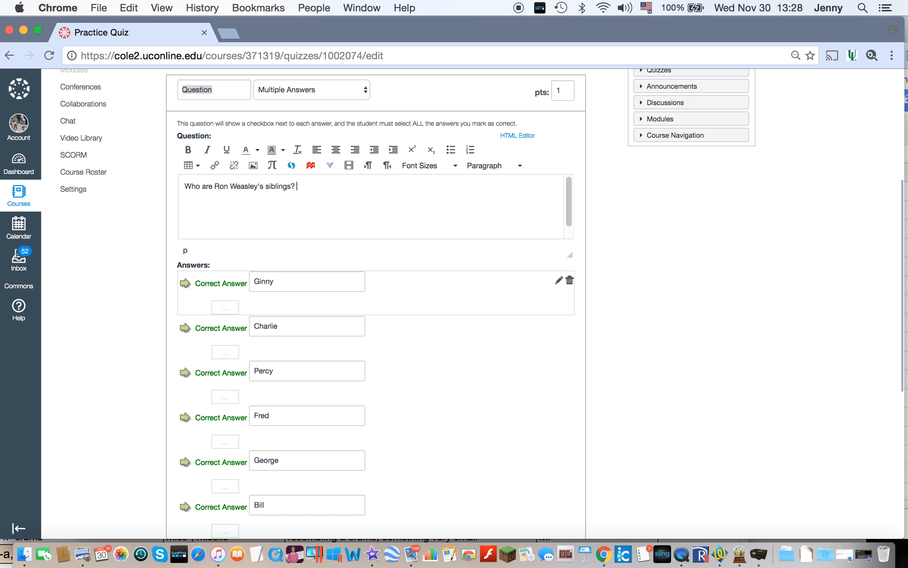
type("Mark all that are correct.")
scroll(664, 379, "down", 10)
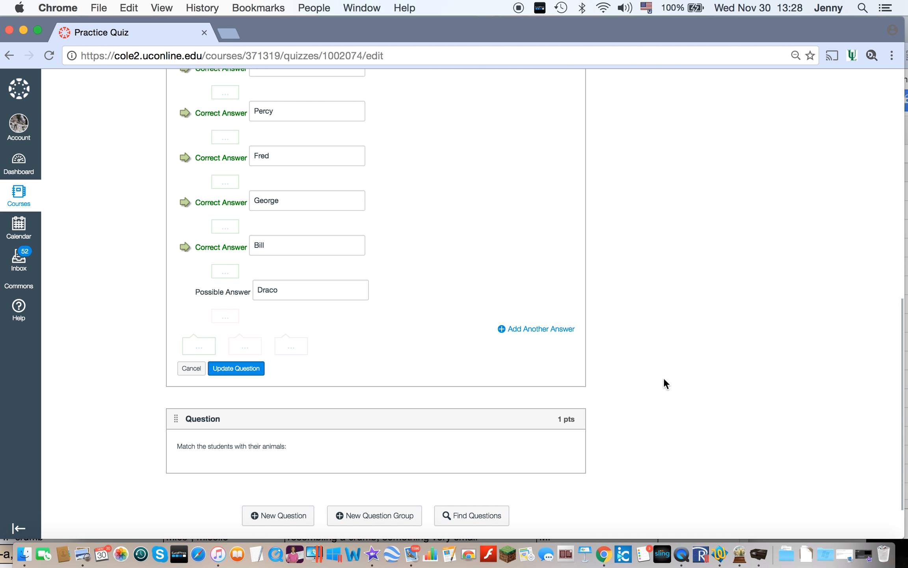
left_click(226, 368)
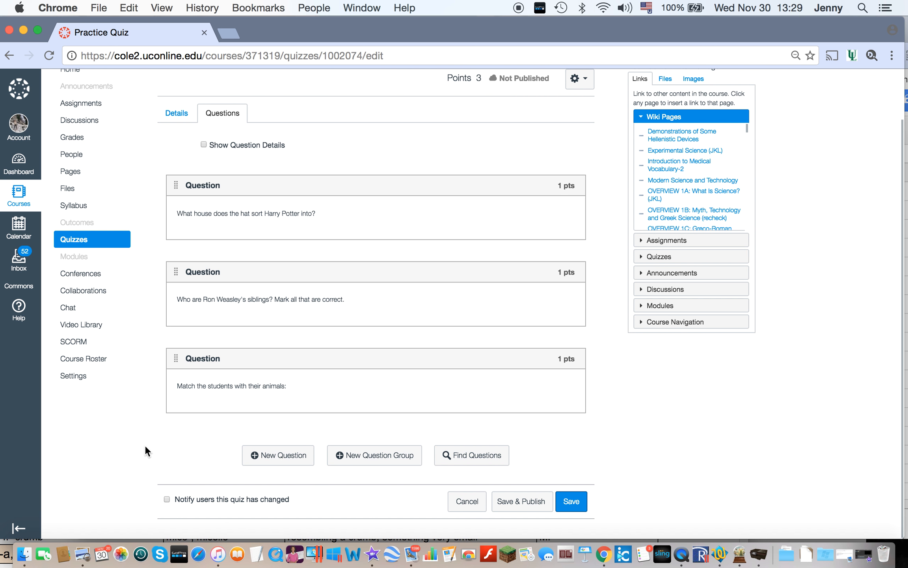
Step: Add a new question to the quiz and set its type to Fill In the Blank
left_click(279, 457)
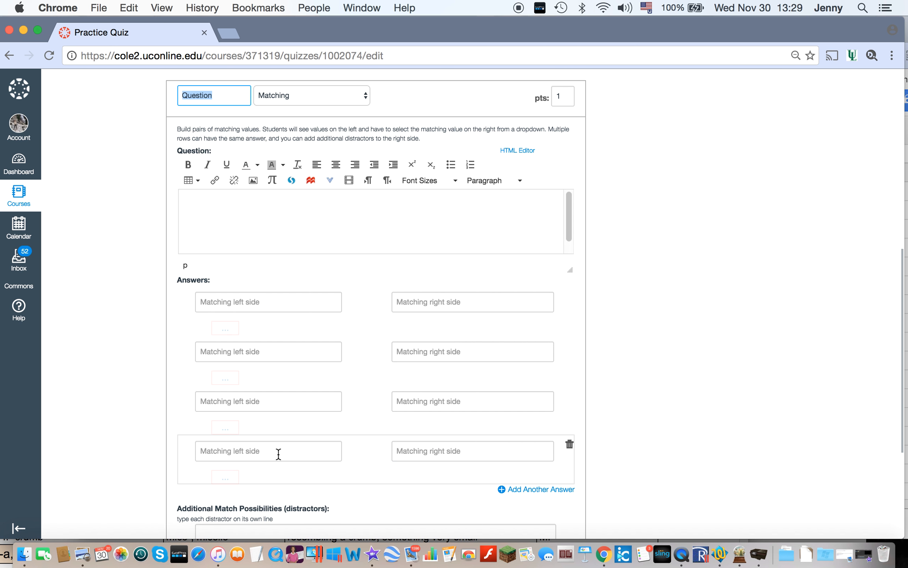
left_click(328, 102)
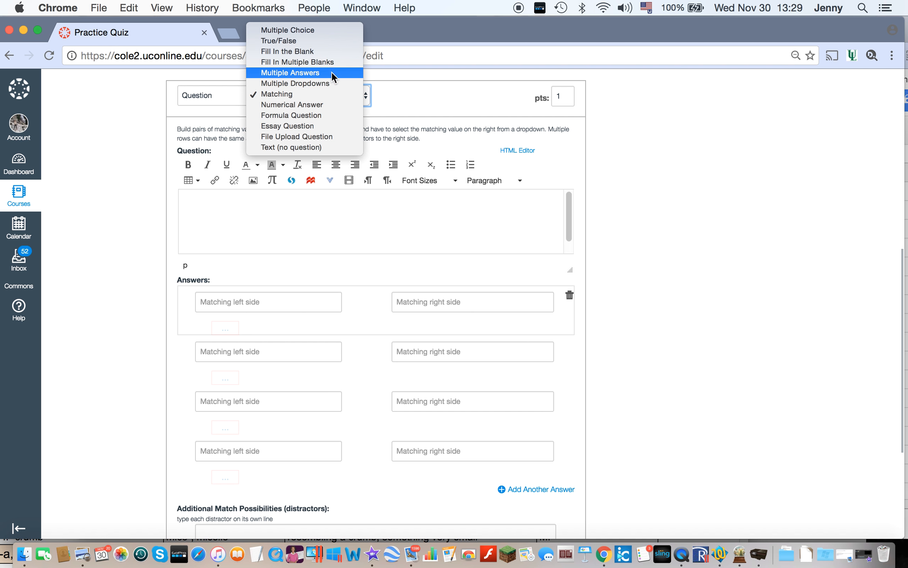
key("Escape")
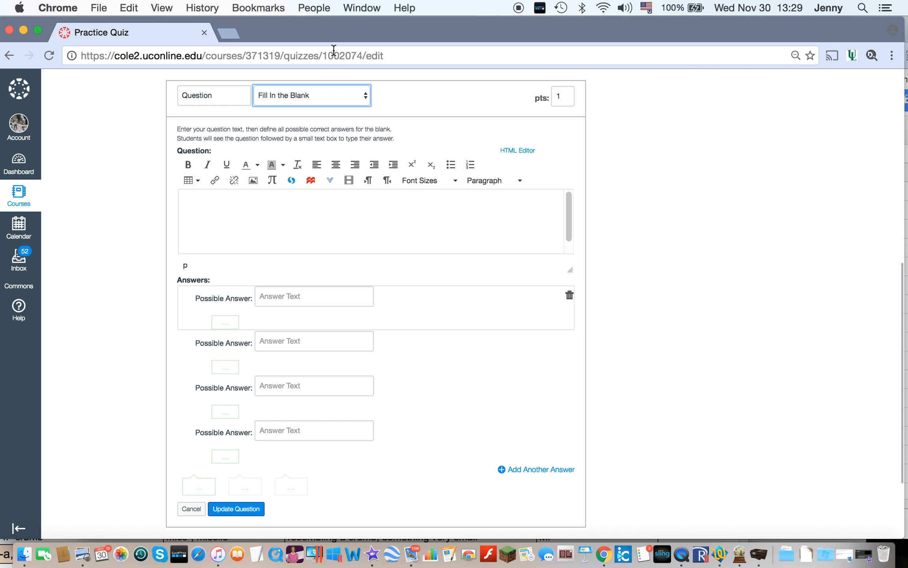
left_click(244, 210)
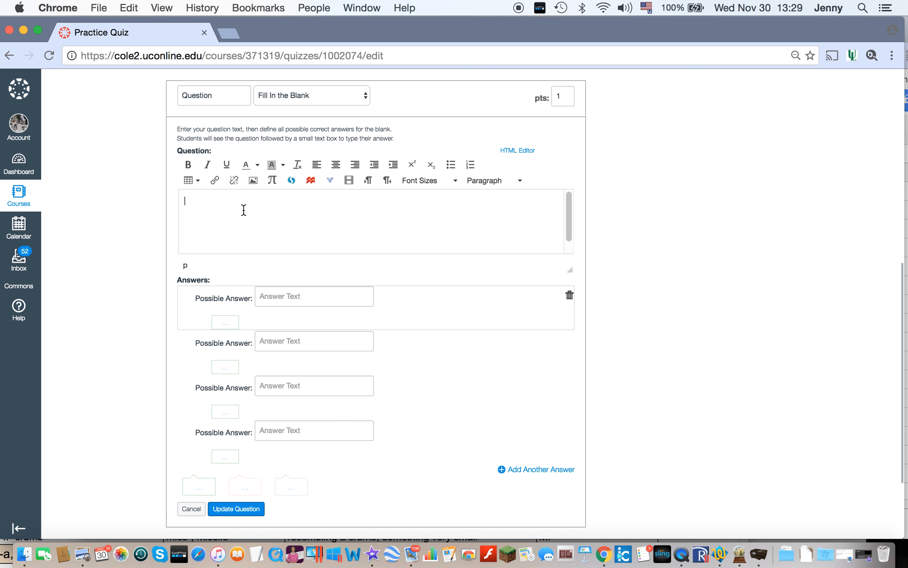
type("Draco Malfoy is sorted")
key("BackSpace")
key("BackSpace")
key("BackSpace")
key("BackSpace")
key("BackSpace")
key("BackSpace")
key("BackSpace")
key("BackSpace")
key("BackSpace")
key("BackSpace")
key("BackSpace")
key("BackSpace")
key("BackSpace")
key("BackSpace")
key("BackSpace")
key("BackSpace")
key("BackSpace")
key("BackSpace")
key("BackSpace")
Step: Enter "The head teacher of Gryffindor is" as the fill-in-the-blank question text
key("BackSpace")
key("BackSpace")
key("BackSpace")
key("BackSpace")
type("The head of")
key("BackSpace")
key("BackSpace")
type("teacher of Gryffin")
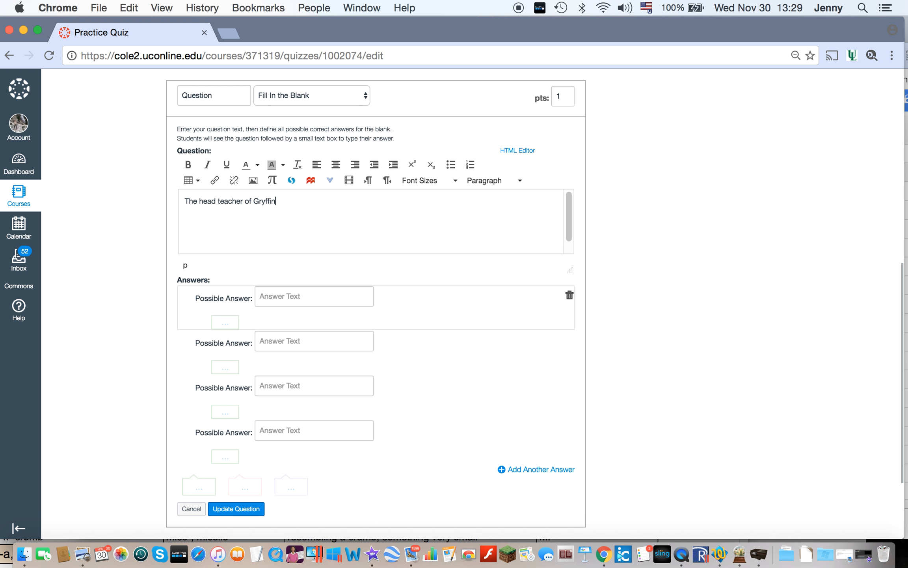
type("dor is")
key("BackSpace")
Step: Enter McGonagall and Minerva McGonagall as the first two possible answers
left_click(286, 300)
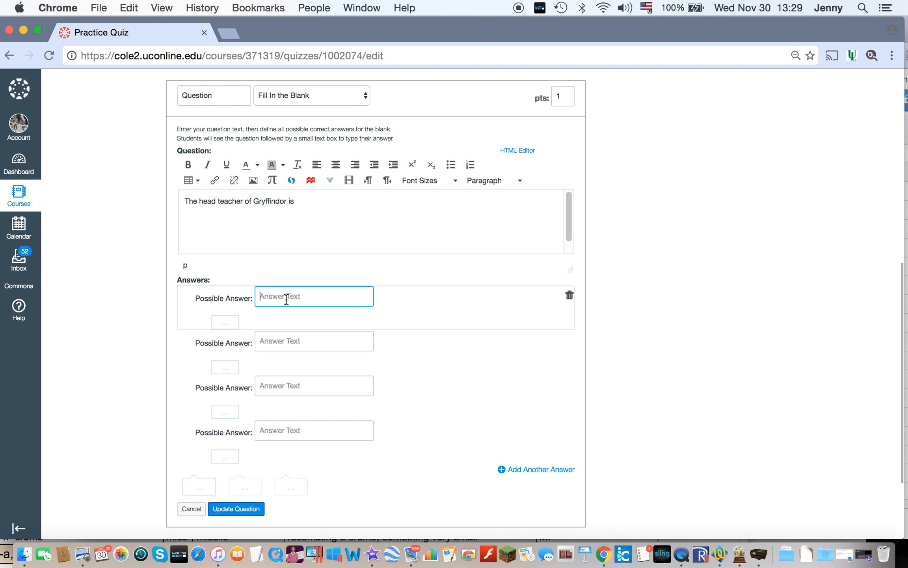
type("McGonagall")
left_click(293, 346)
type("Minerva")
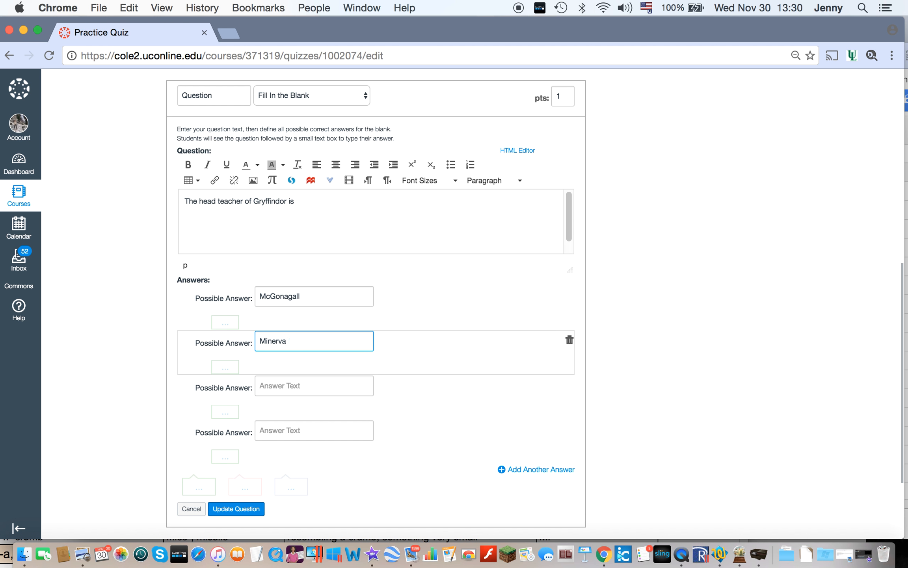
type(" McGonagall")
Step: Enter Professor McGonagall and Professor Minerva McGonagall as the remaining possible answers and save the fill-in-the-blank question
left_click(310, 389)
type("Professor McGonagall")
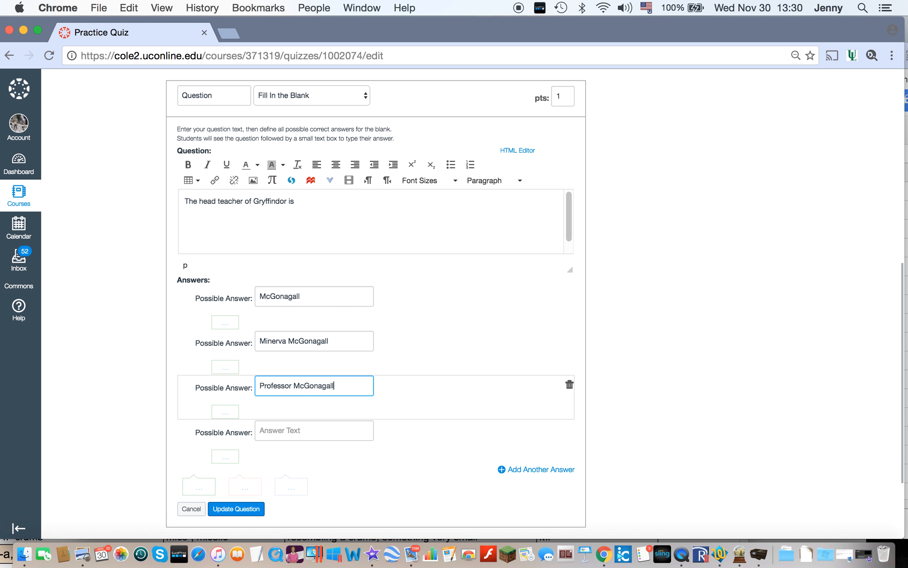
left_click(311, 433)
type("Professor Minerva ")
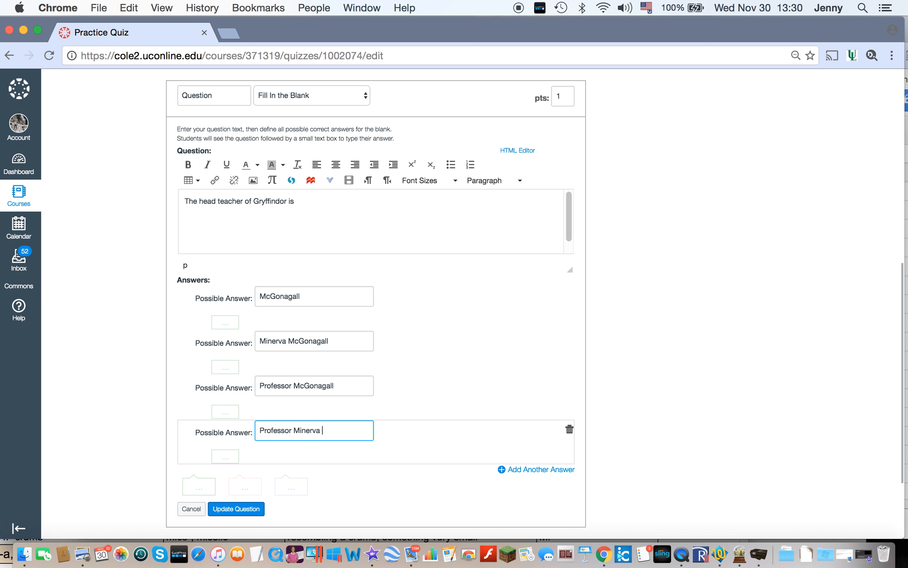
type("McGonagall")
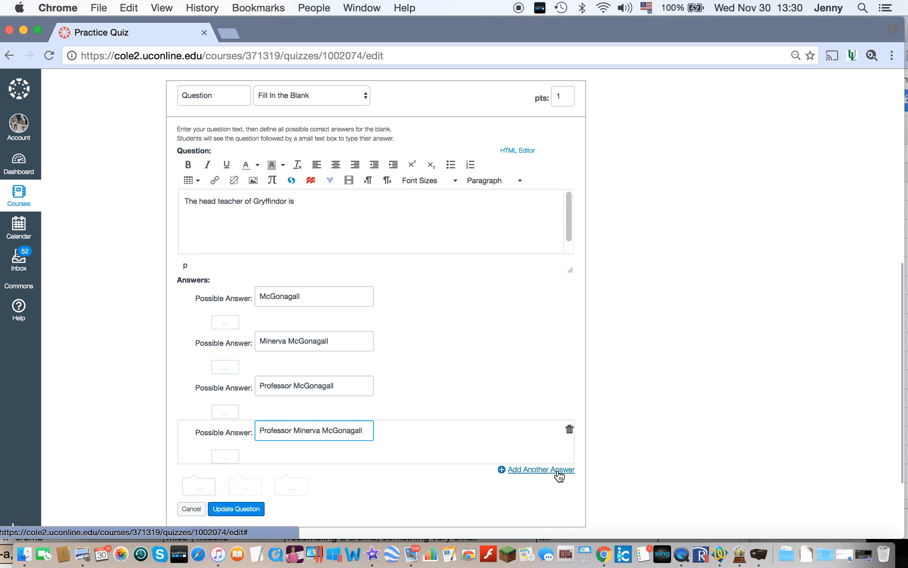
scroll(366, 511, "down", 3)
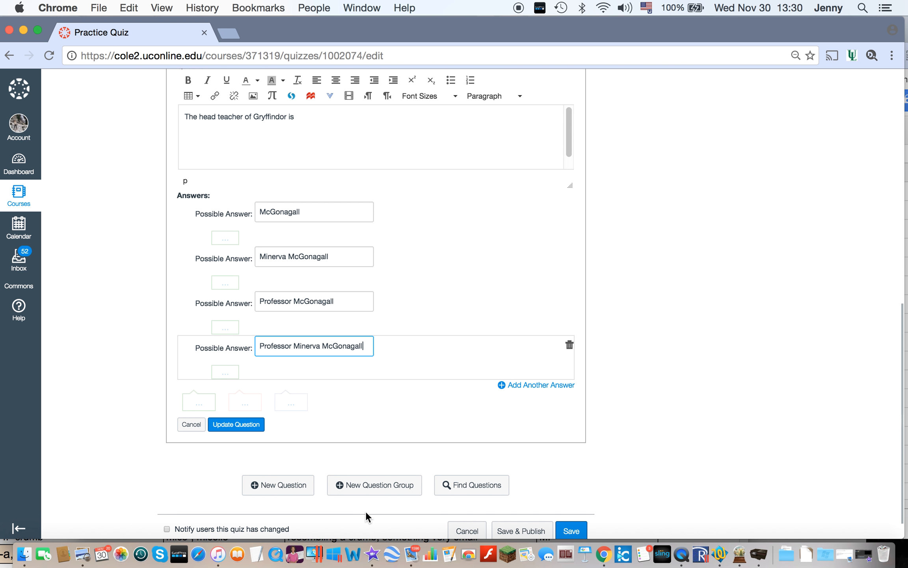
left_click(245, 425)
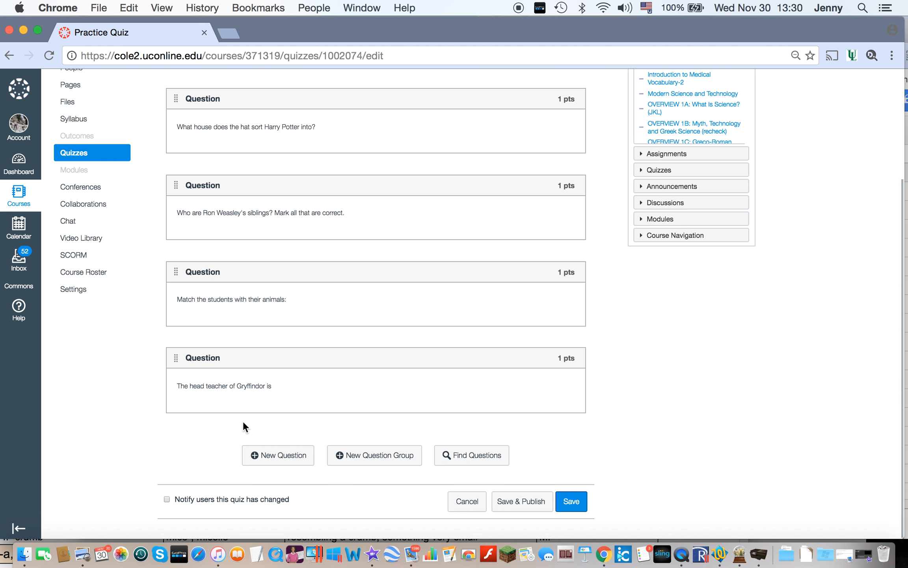
Step: Add another new question to the quiz and set its type to Essay Question
left_click(260, 455)
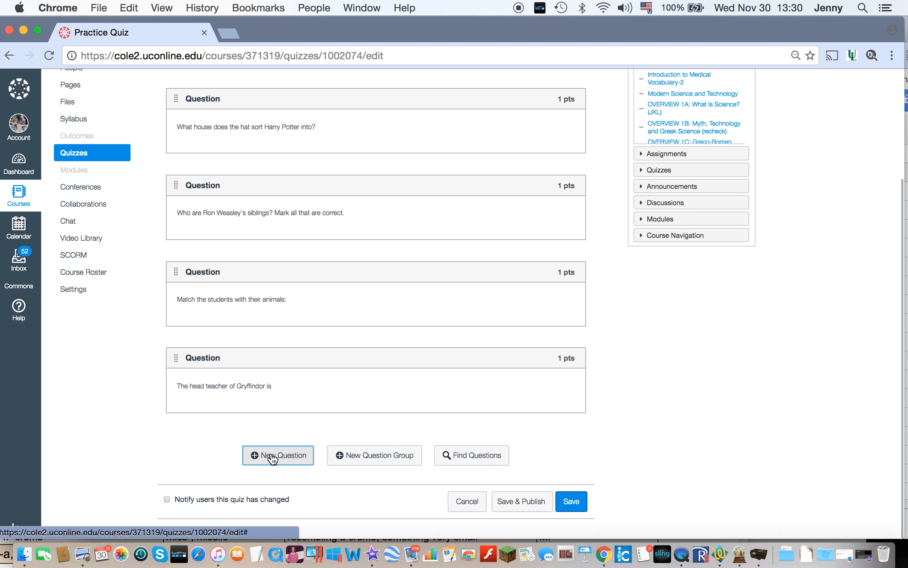
left_click(319, 93)
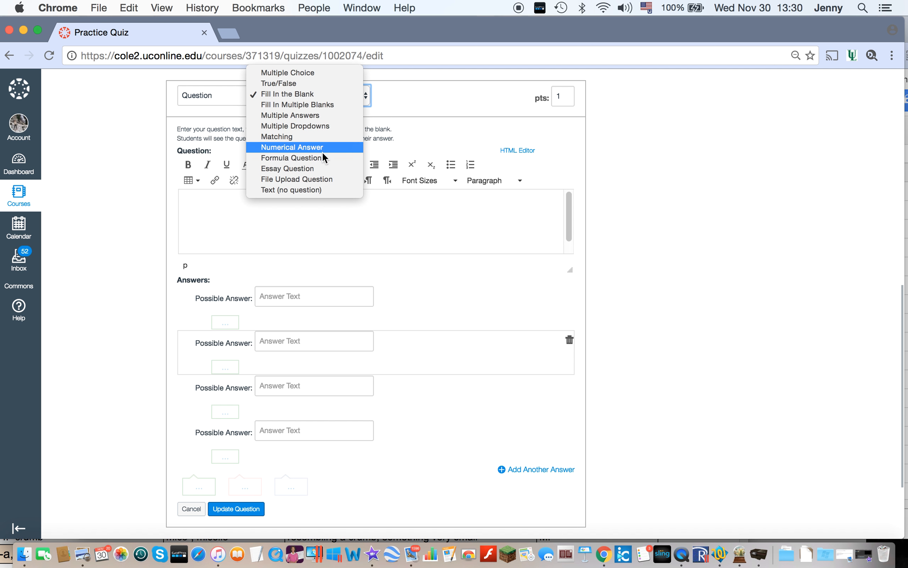
left_click(321, 167)
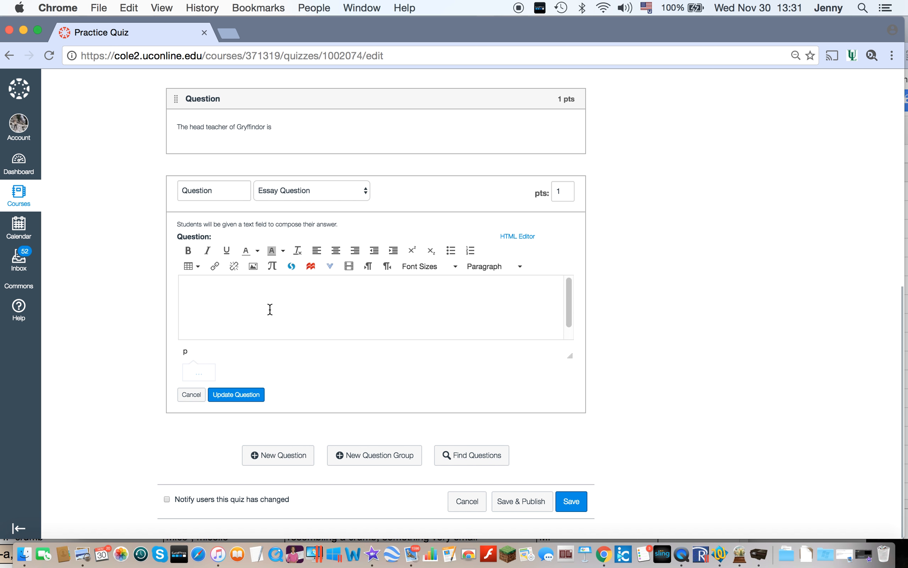
Step: Begin the essay question with "Hermione, Ron, Harry, and Neville each bring a different animal with them to Hogwarts."
type("Hermione, Ron, and Neville")
left_click(239, 287)
type("Harry,")
left_click(336, 294)
type("each")
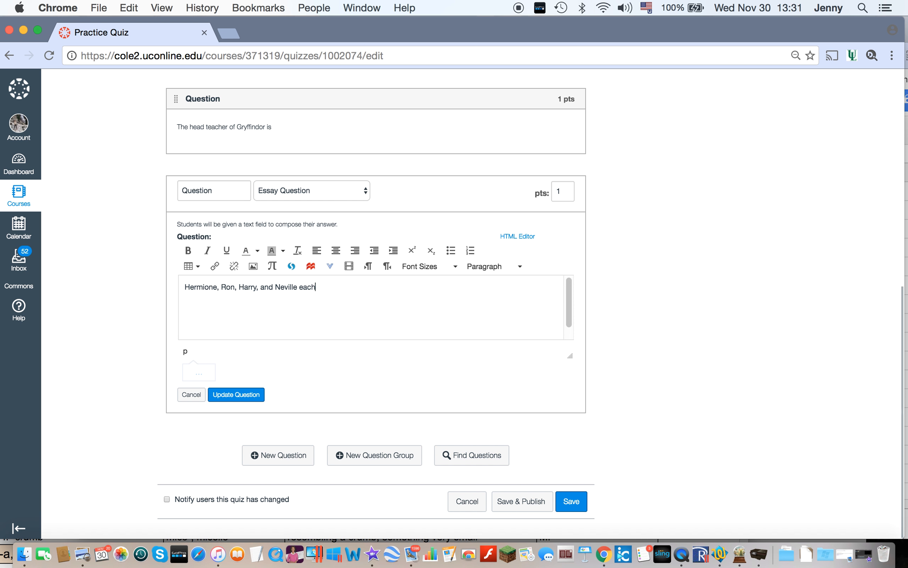
type(" bring a different animal with them to Hogwarts.  How do the different animals that they bring reflec")
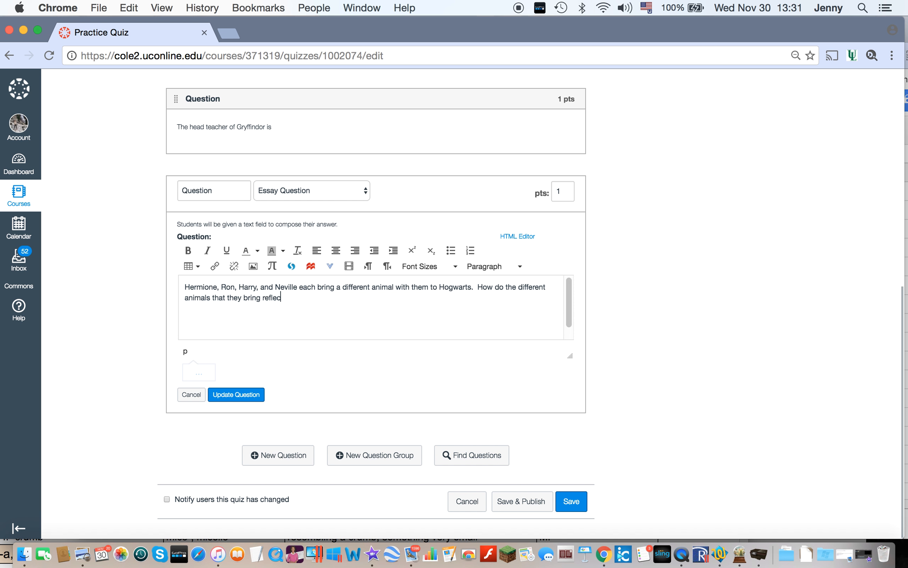
type("t their own personalities and circum")
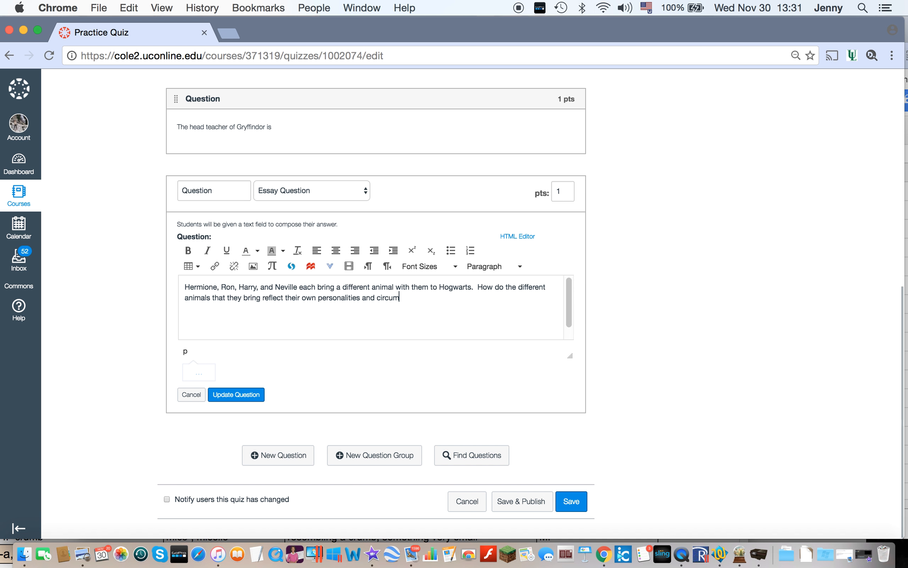
type("stances?")
Step: Continue the essay question with "How do the different animals that they bring reflect their own personalities and circumstances?"
key("BackSpace")
Step: Replace "How do" in the second sentence of the essay question with "In a paragraph, explain how"
double_click(488, 287)
key("BackSpace")
type("In a para")
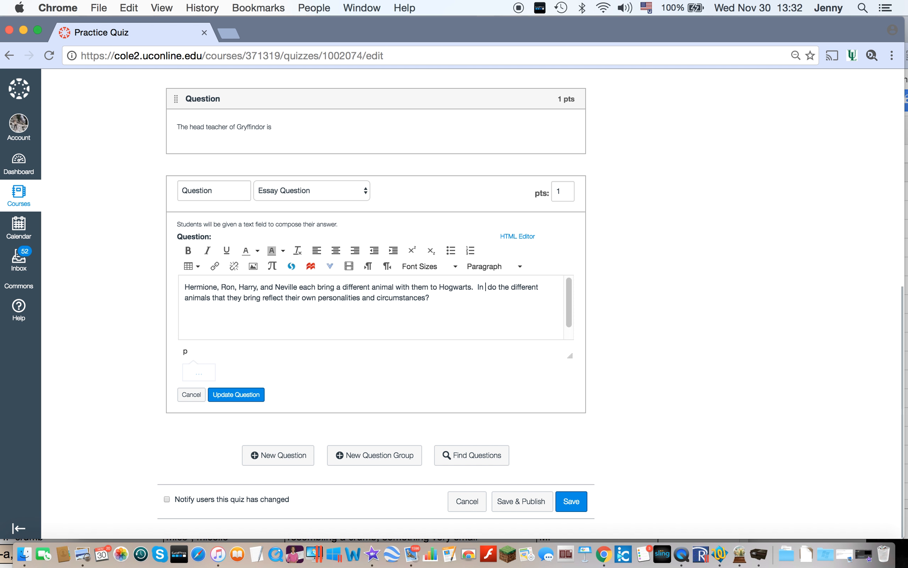
type("h, ")
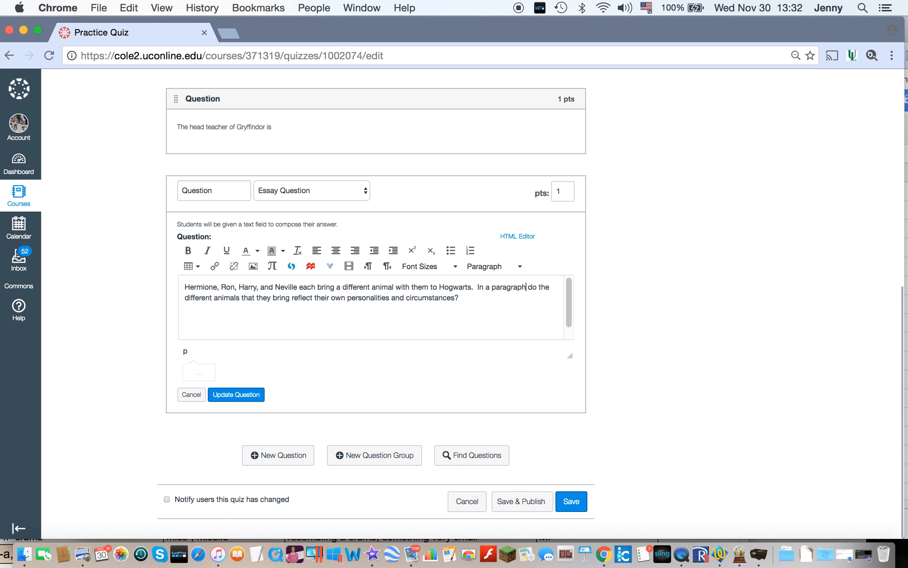
type("explain")
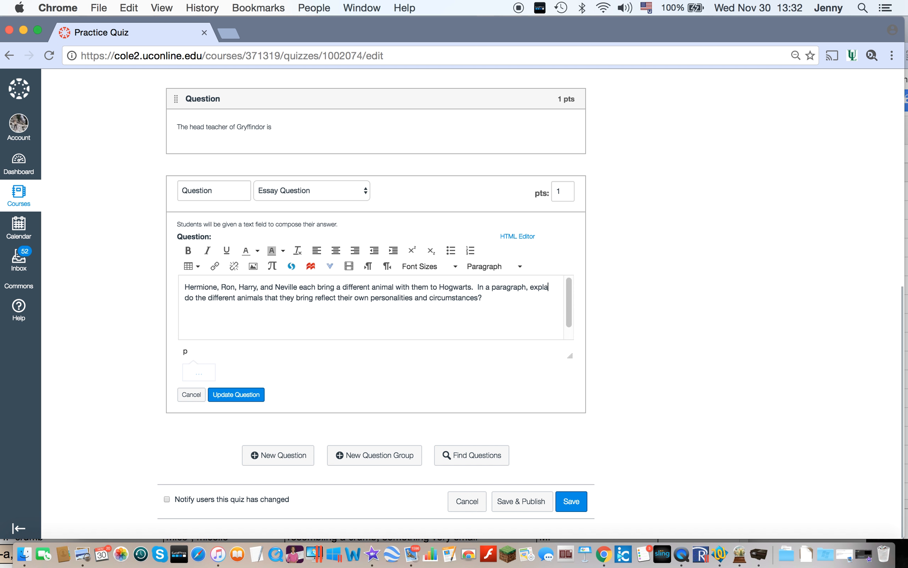
type(" how")
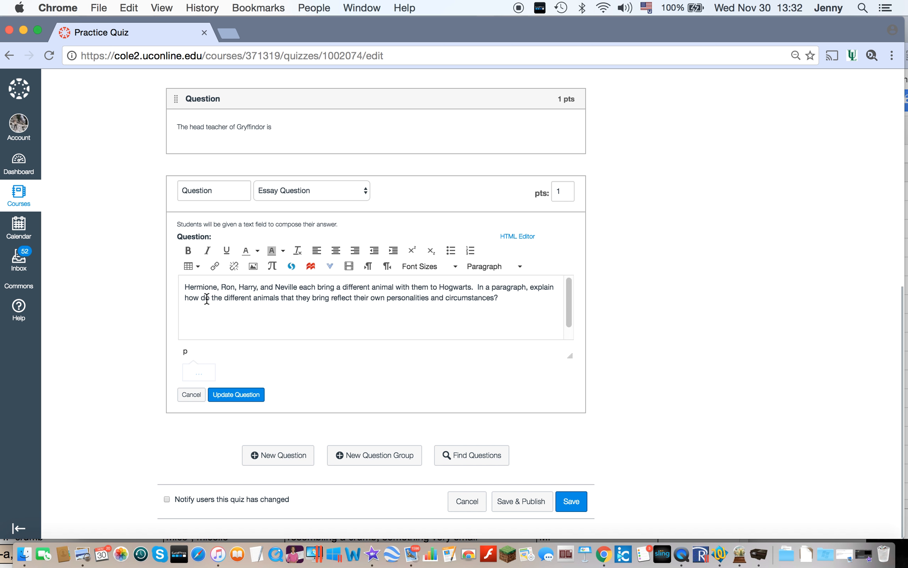
key("Delete")
key("Delete")
key("Delete")
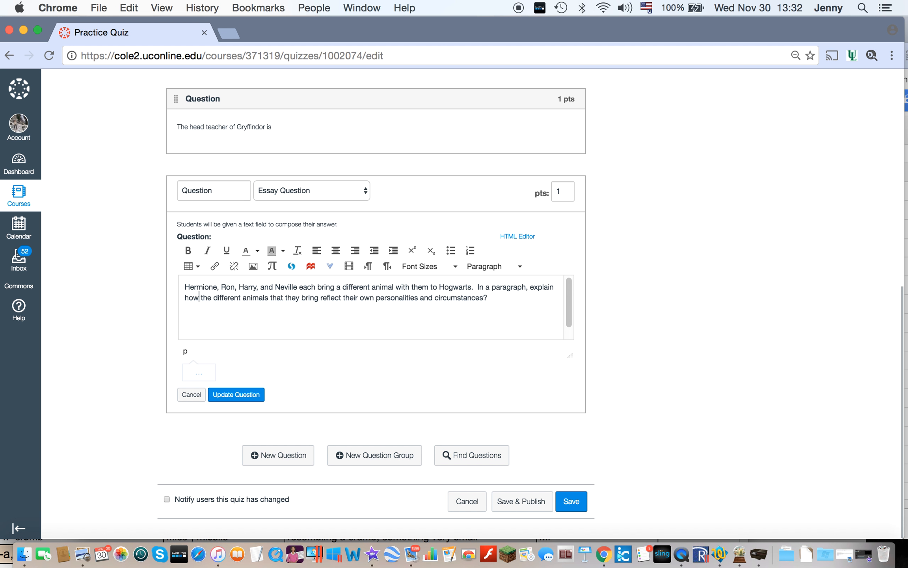
Step: Replace the question mark ending the essay prompt with a period and save the question
left_click(496, 294)
key("BackSpace")
type(".")
left_click(238, 399)
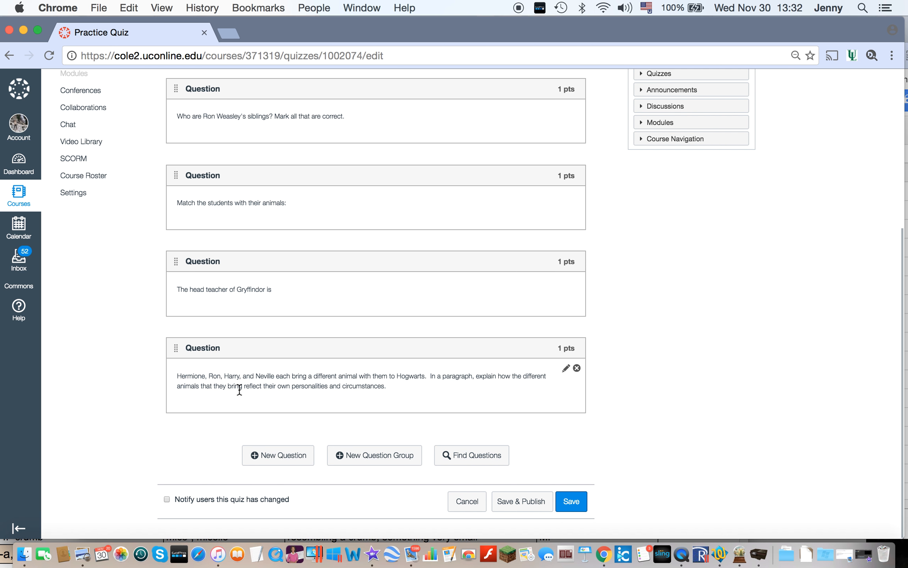
Step: Review the list of questions and save and publish the quiz
scroll(709, 390, "up", 1)
scroll(709, 390, "down", 1)
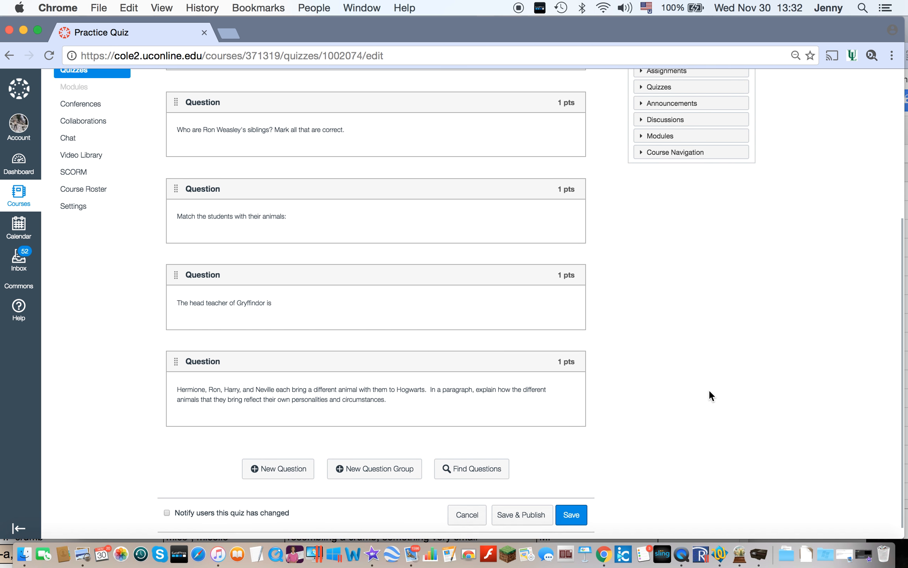
left_click(518, 503)
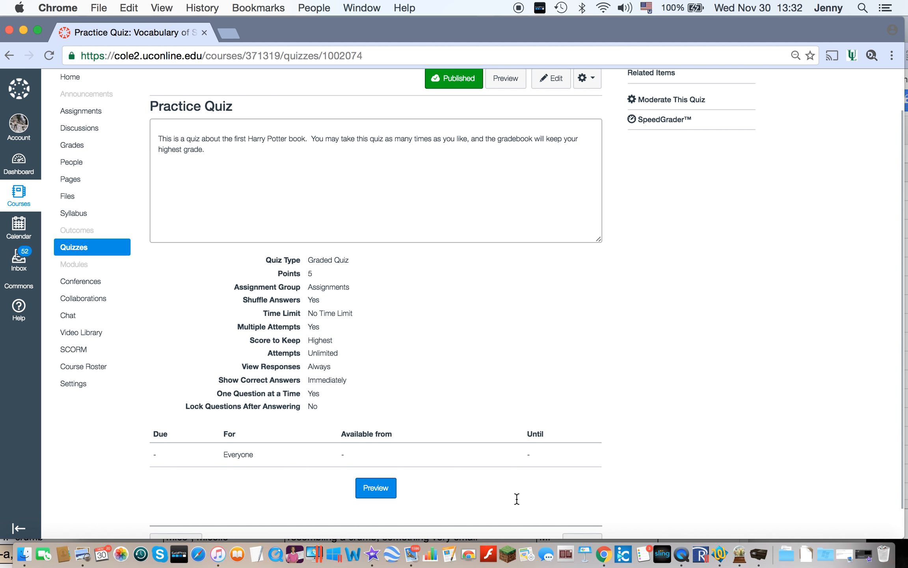
Step: Open Practice Quiz from the Week 1 module on the course home page and start its preview
left_click(72, 115)
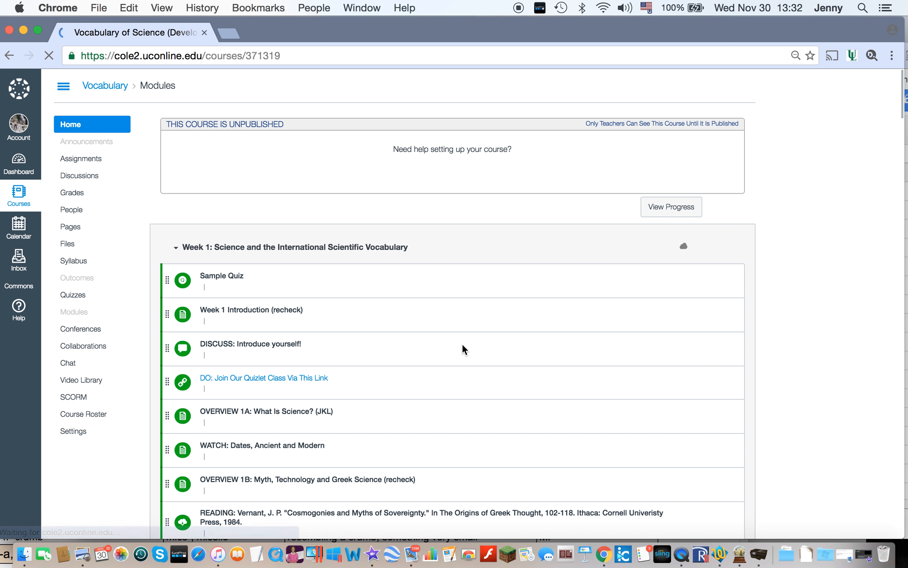
scroll(463, 347, "down", 15)
scroll(462, 343, "down", 4)
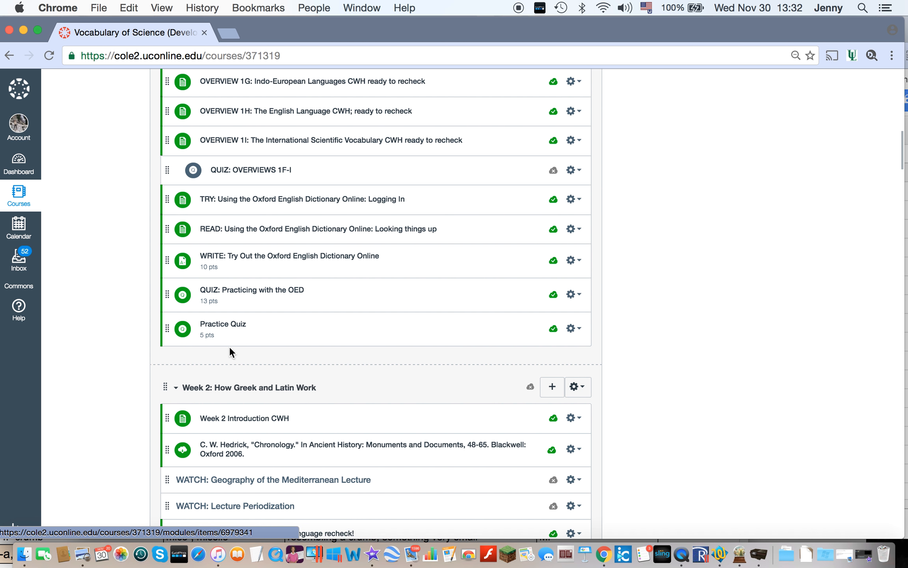
left_click(230, 326)
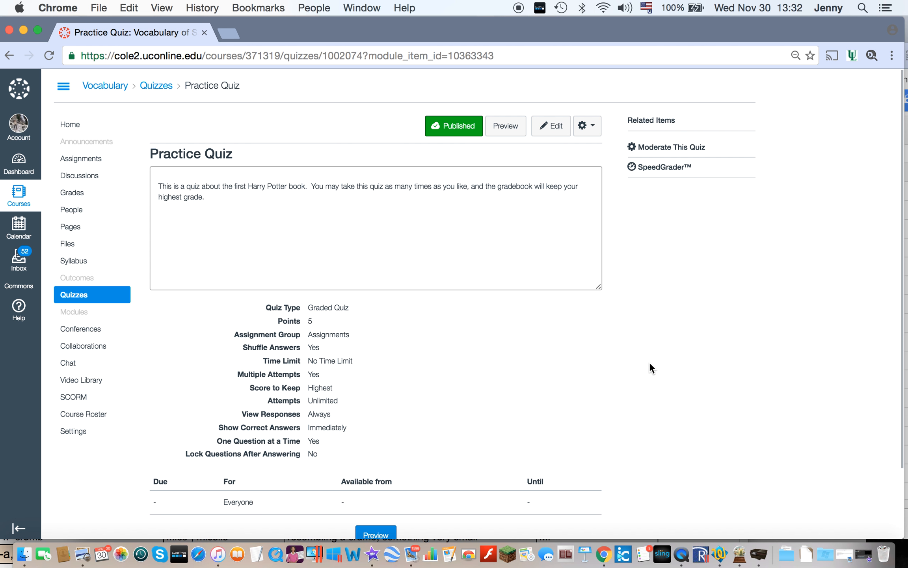
scroll(650, 362, "down", 2)
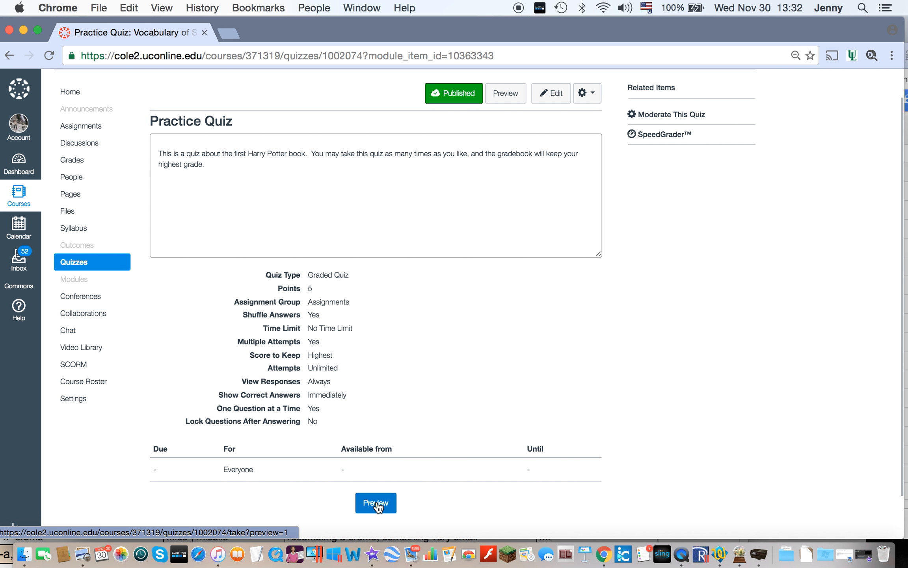
left_click(377, 504)
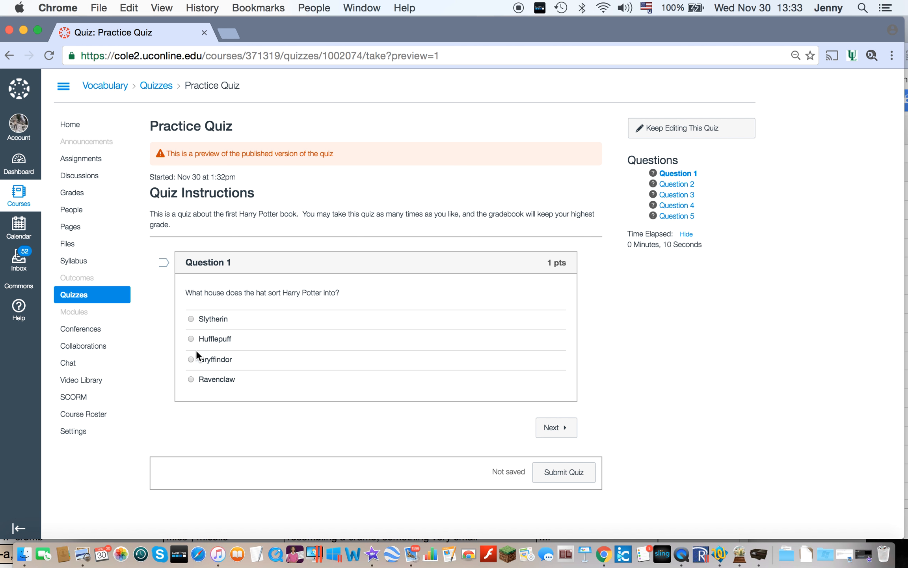
Step: Answer Question 1 with Gryffindor, and in Question 2 mark Ginny, Percy, Fred, Charlie, George and Bill, continuing to Question 3
left_click(191, 359)
left_click(555, 430)
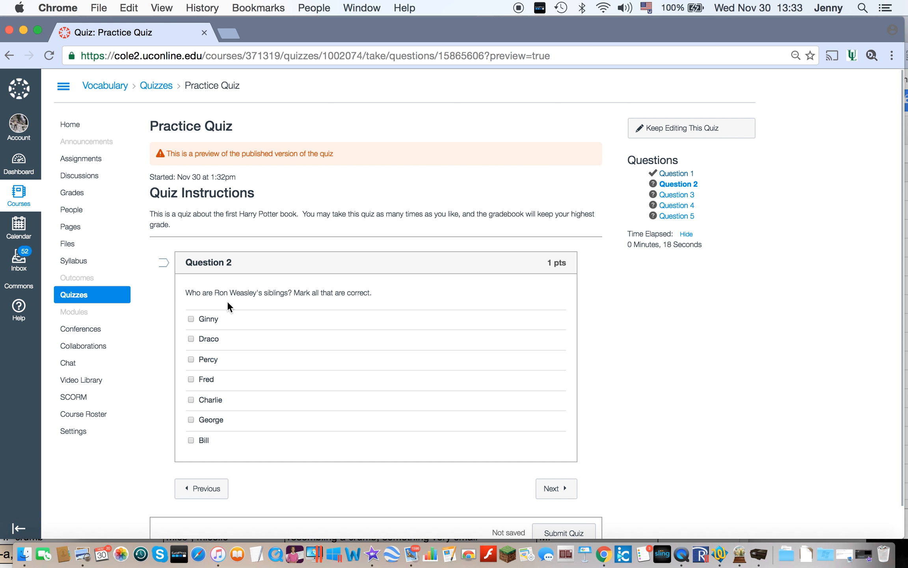
left_click(192, 319)
left_click(191, 359)
left_click(191, 379)
left_click(191, 400)
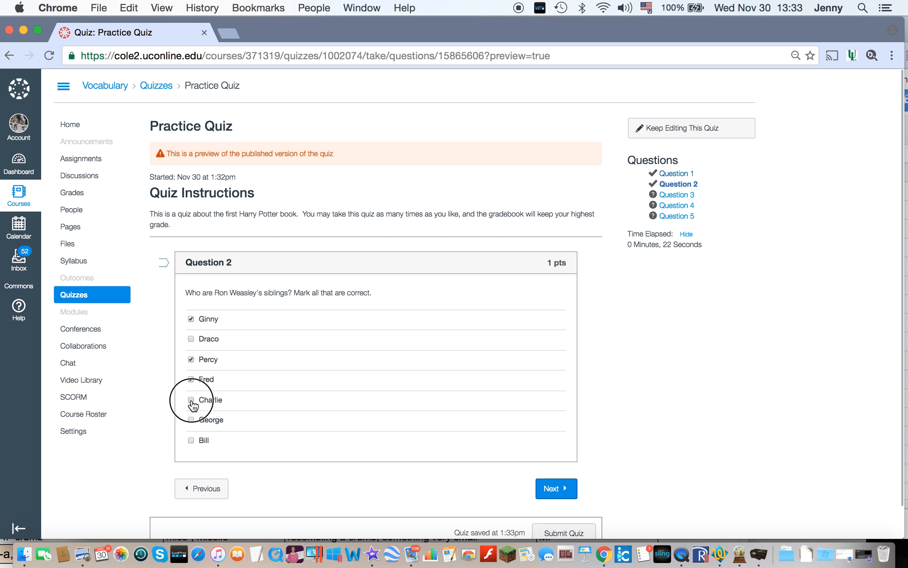
left_click(191, 420)
left_click(191, 440)
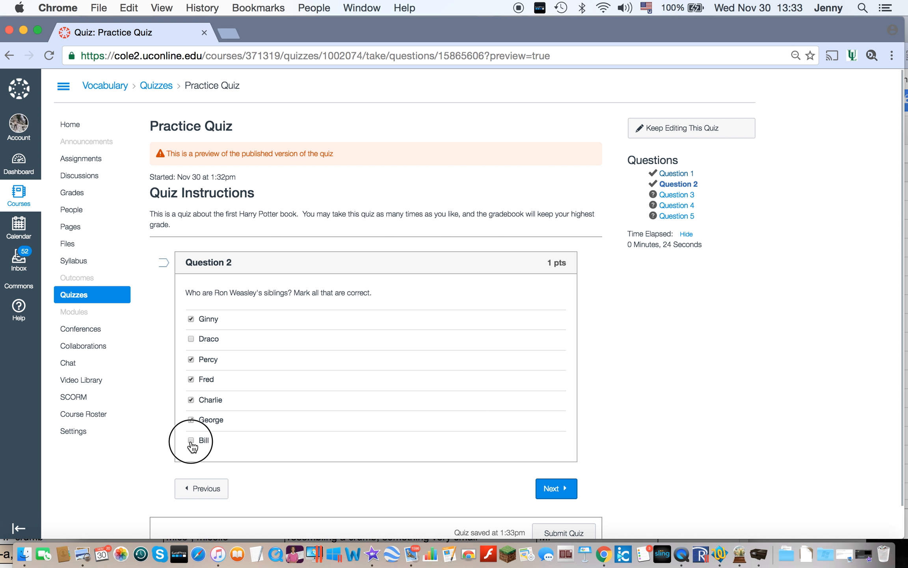
left_click(561, 491)
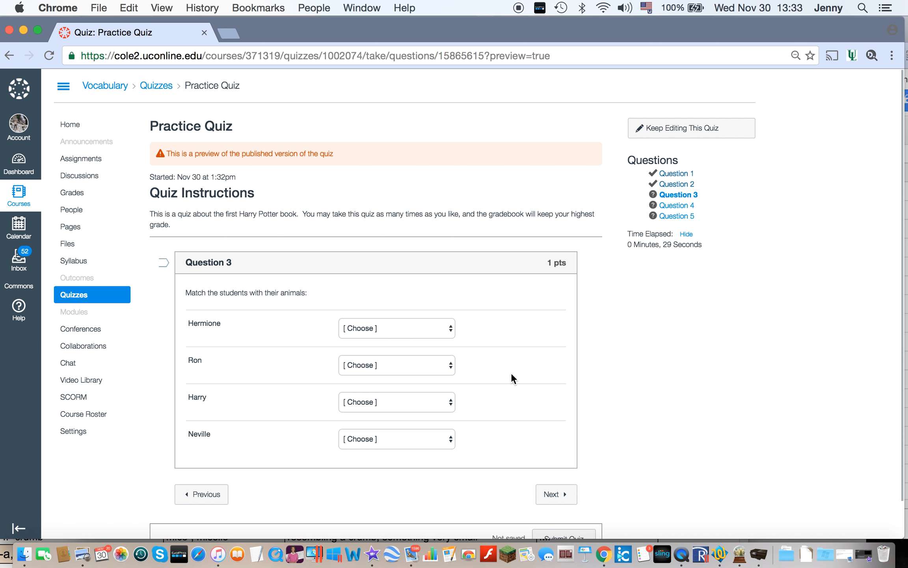
Step: Match Hermione with Cat, Ron with Rat, Harry with Owl and Neville with Toad, and continue to Question 4
left_click(441, 329)
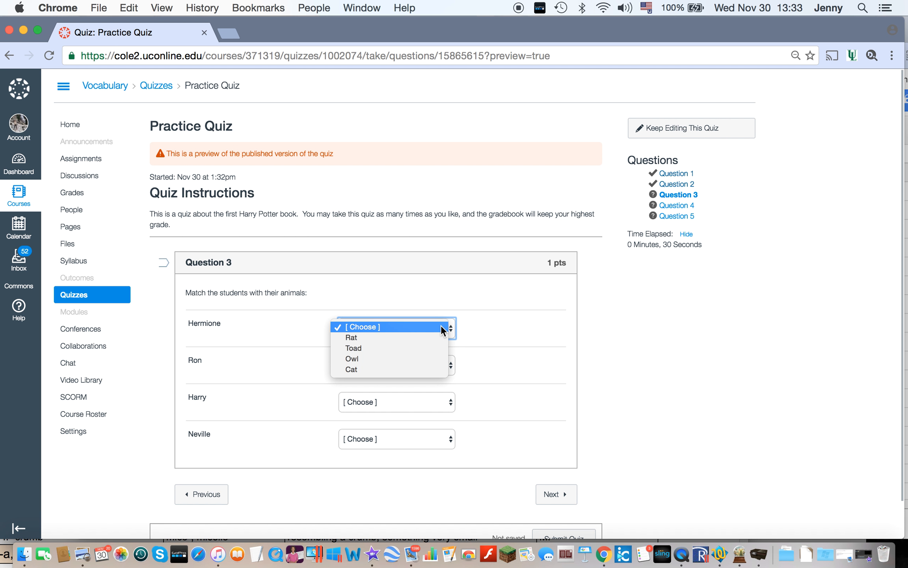
left_click(436, 368)
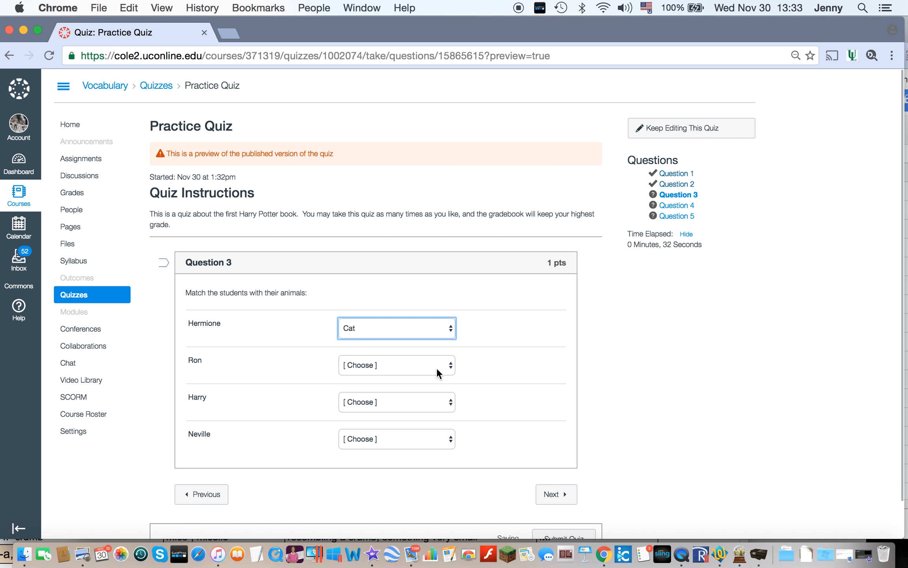
left_click(436, 368)
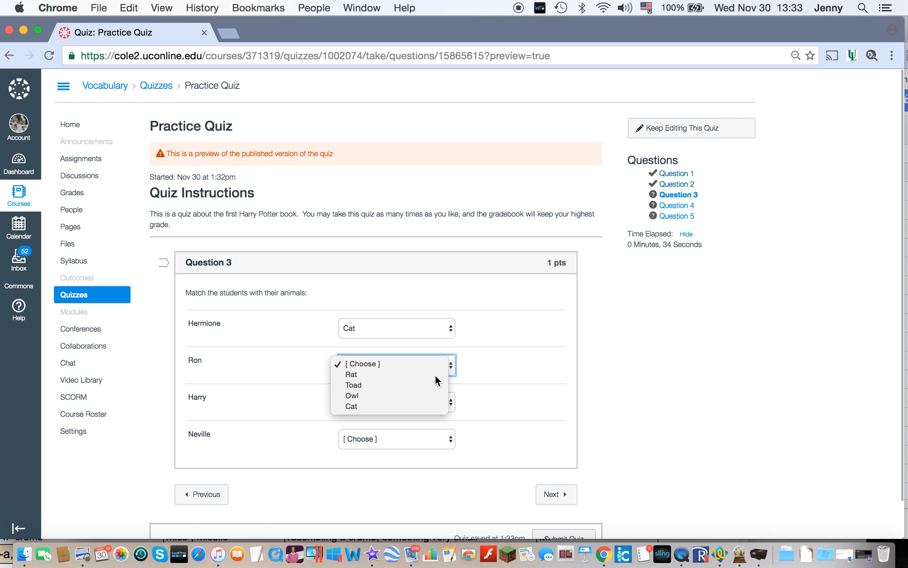
left_click(435, 374)
left_click(434, 402)
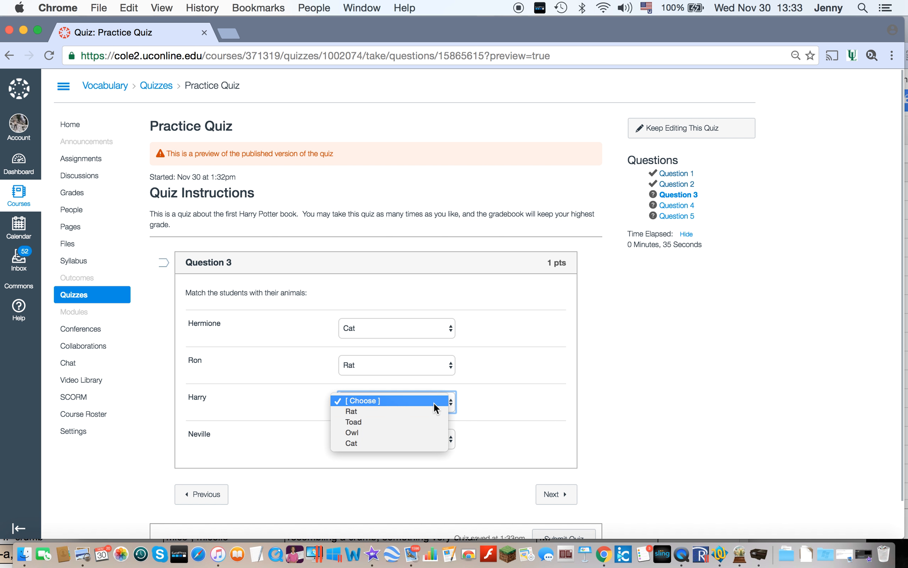
left_click(428, 432)
left_click(431, 438)
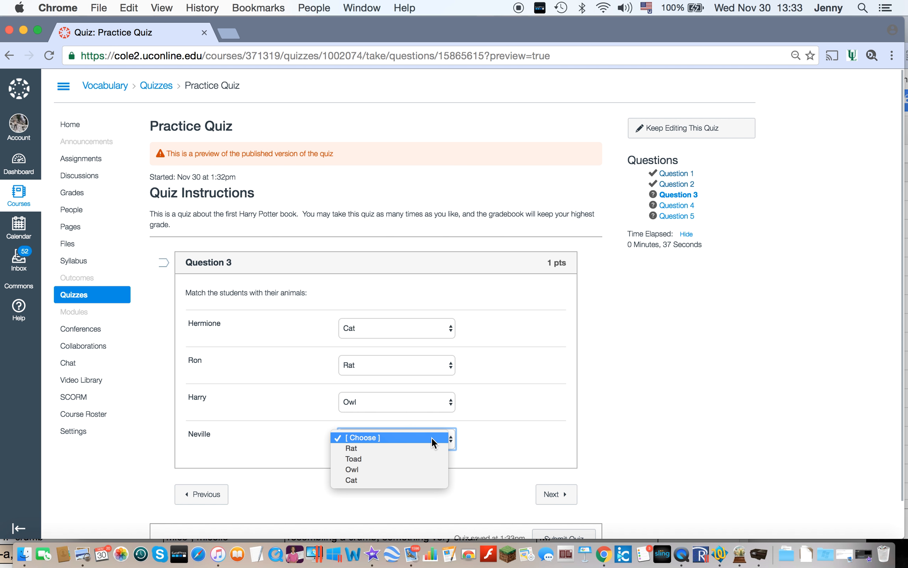
left_click(428, 457)
left_click(560, 498)
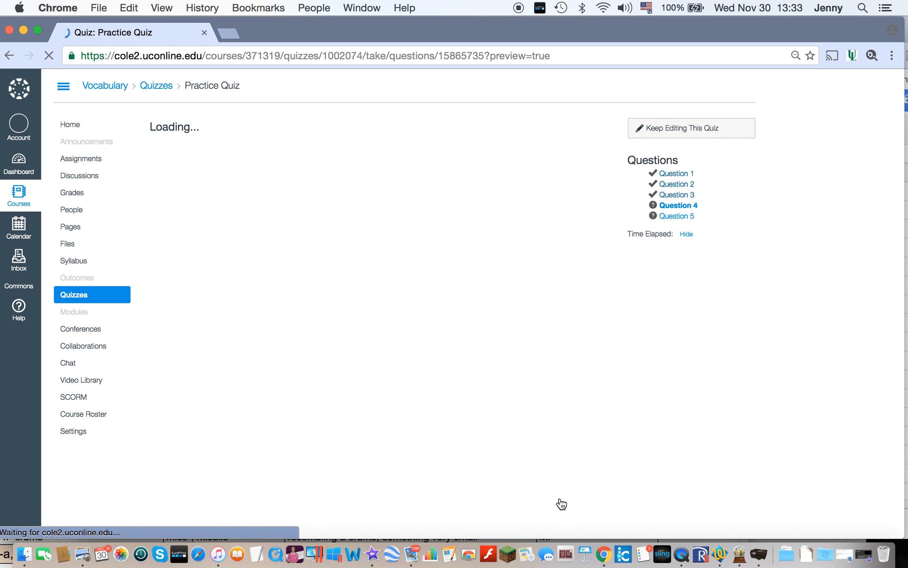
Step: Answer the Question 4 blank about Gryffindor's head teacher with "McGonagall" and continue to Question 5
left_click(272, 319)
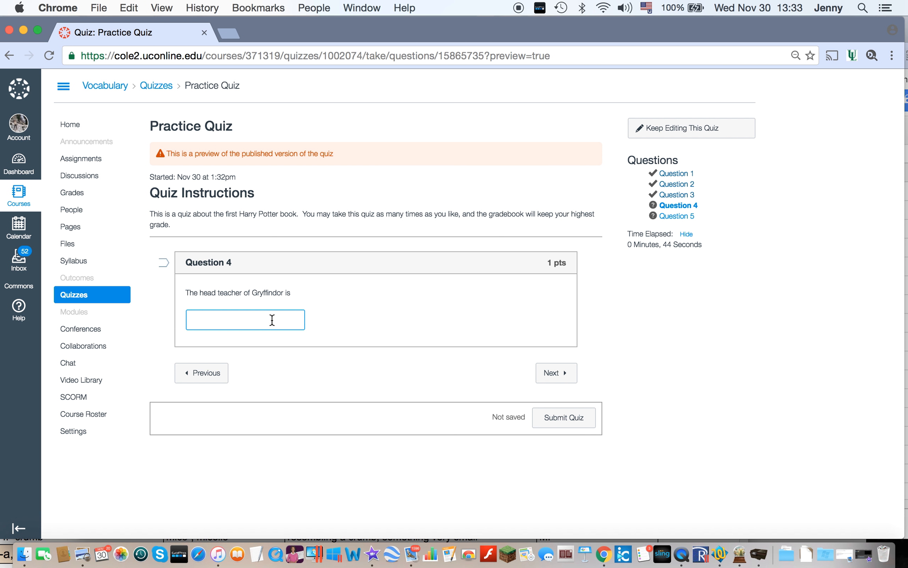
type("McGonagall")
left_click(557, 373)
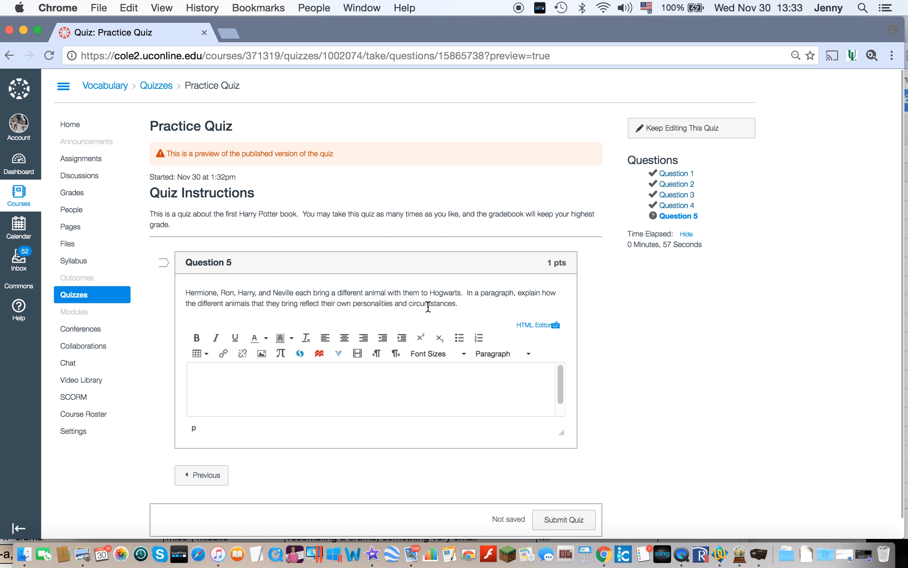
Step: Fill the Question 5 essay answer with a line of random placeholder characters and submit the quiz
left_click(324, 385)
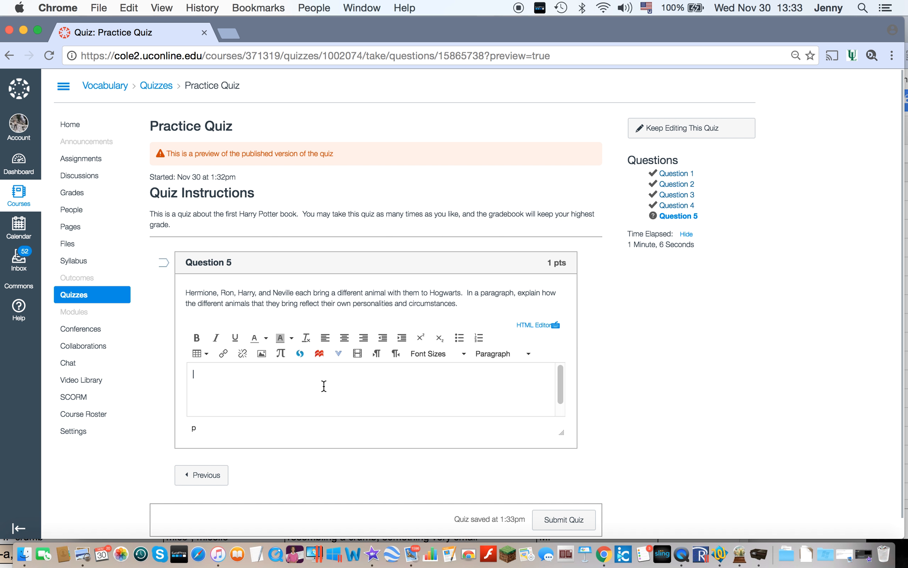
type("wknef[vwoiebhqw89ehbvq9r8hnq0cnq89hnr")
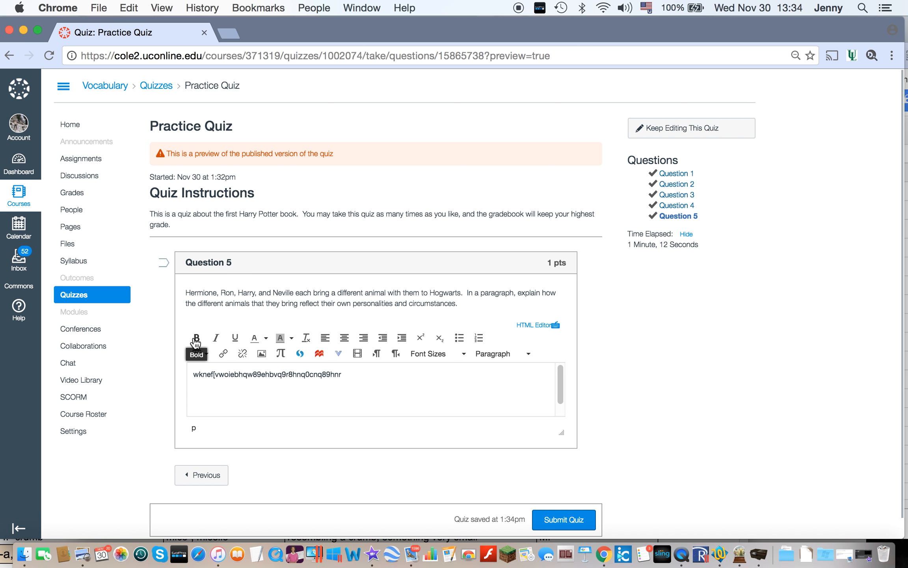
type("erpcifcpoiqwfc")
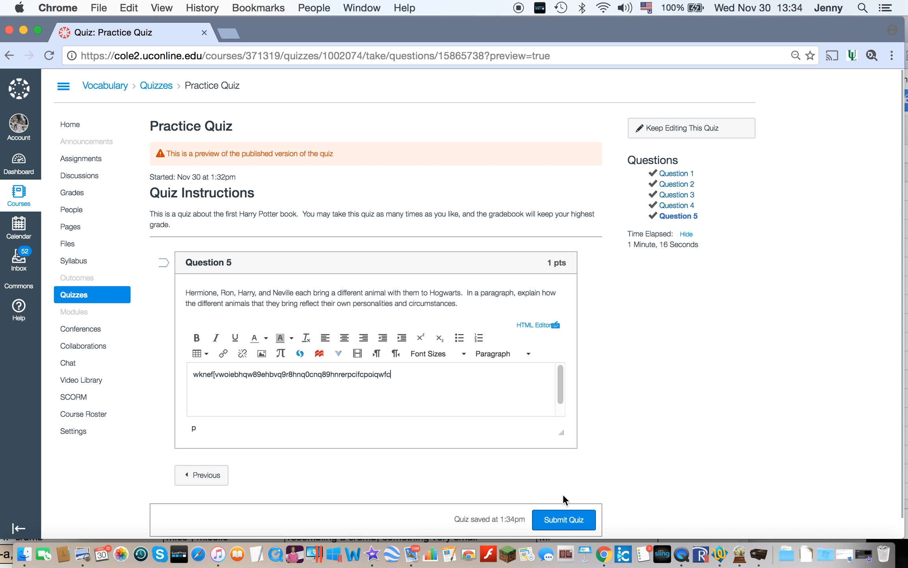
left_click(556, 517)
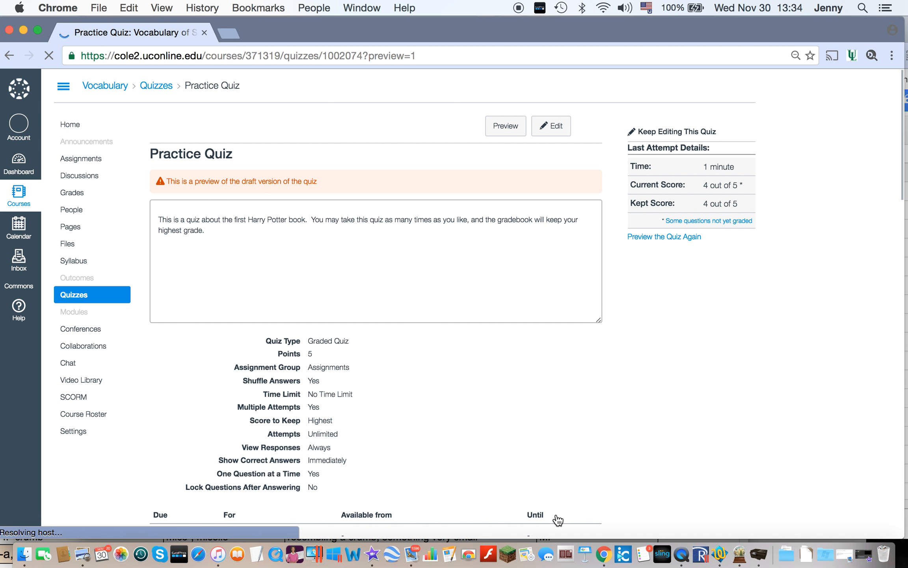
Step: Review the submitted attempt's results for all five questions, including the marked answers, the essay's grading status and the quiz score
scroll(558, 519, "down", 5)
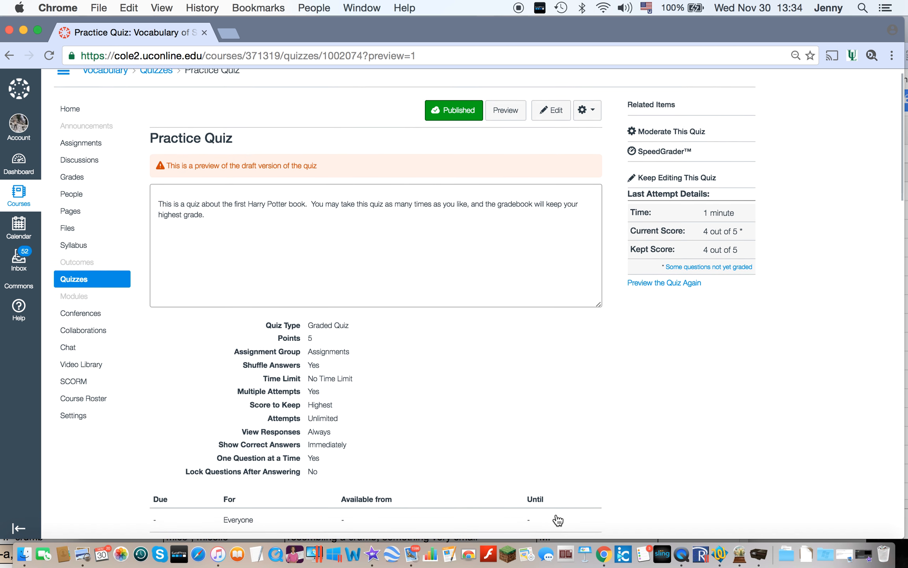
scroll(558, 520, "down", 7)
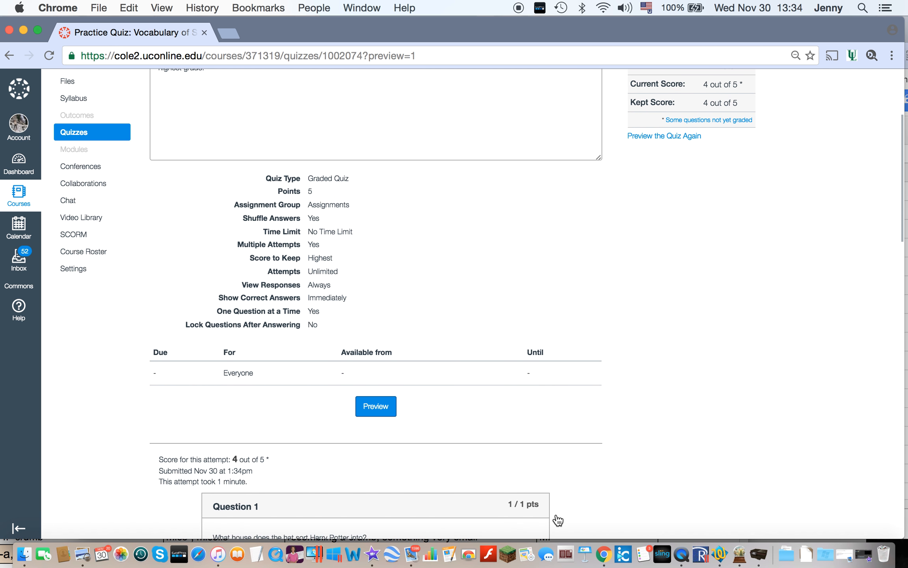
scroll(558, 520, "down", 4)
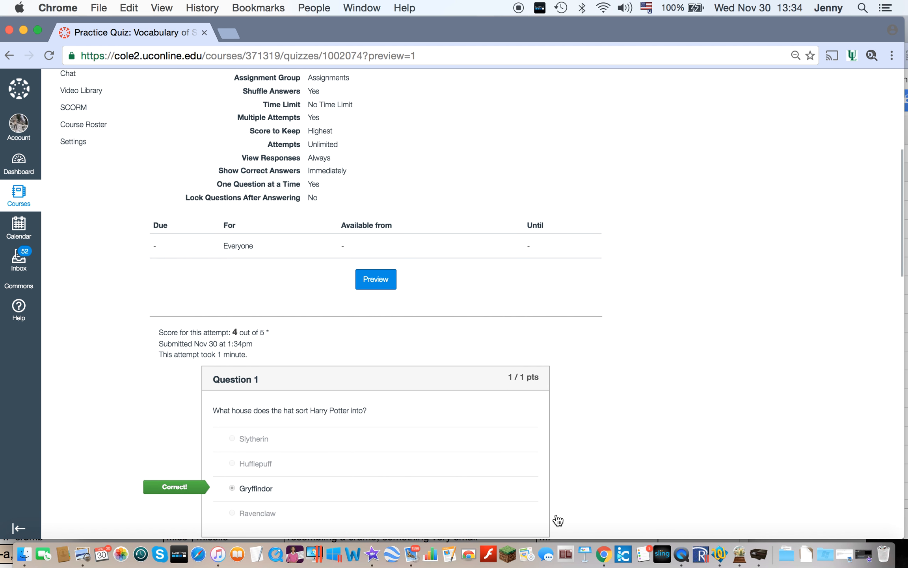
scroll(558, 520, "down", 5)
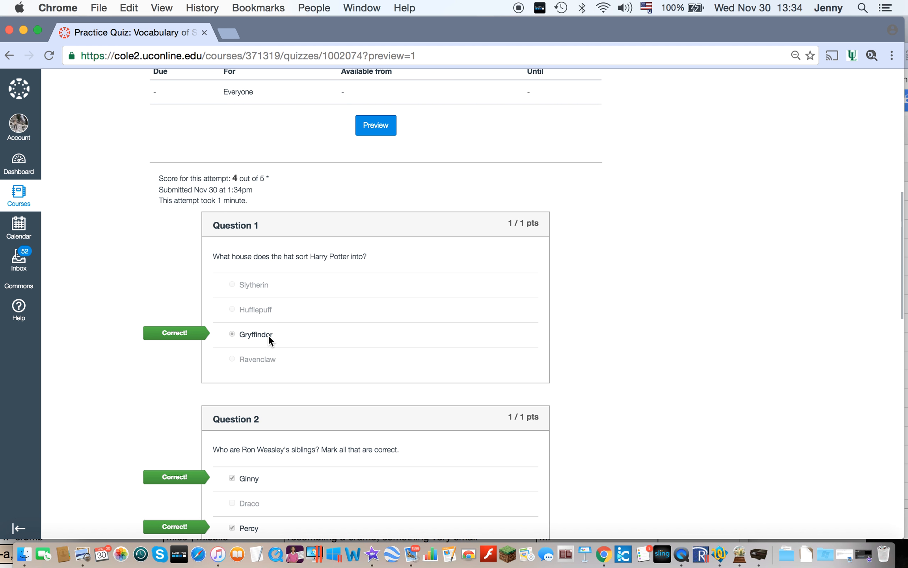
scroll(329, 458, "down", 6)
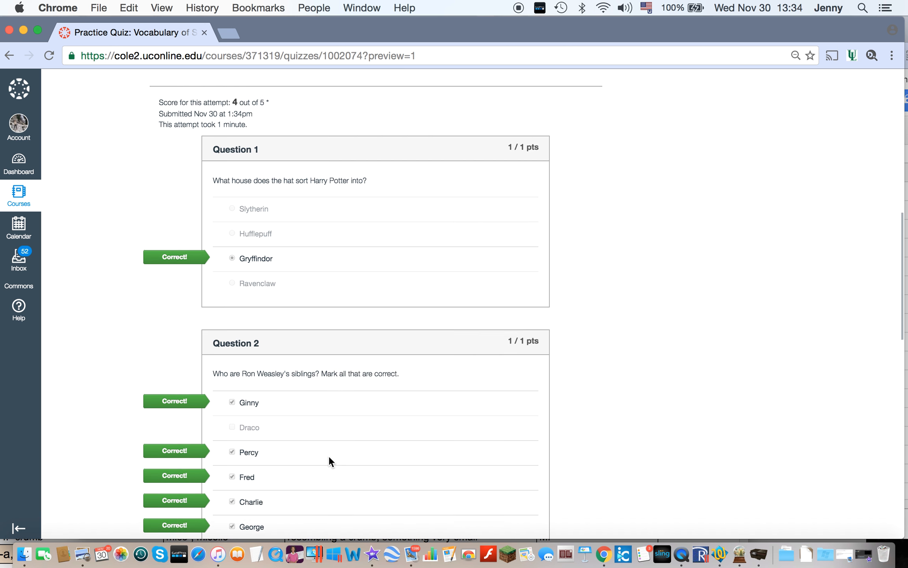
scroll(329, 458, "down", 8)
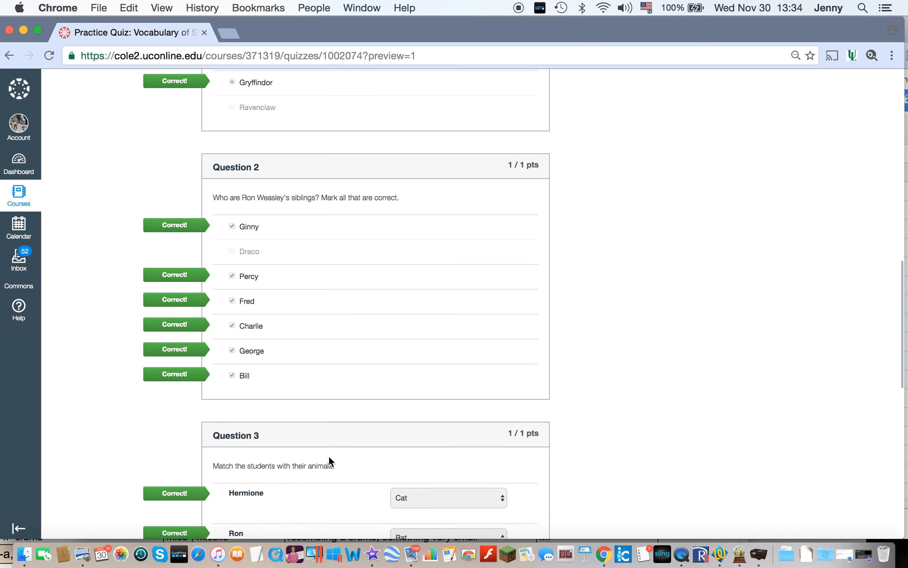
scroll(329, 458, "down", 5)
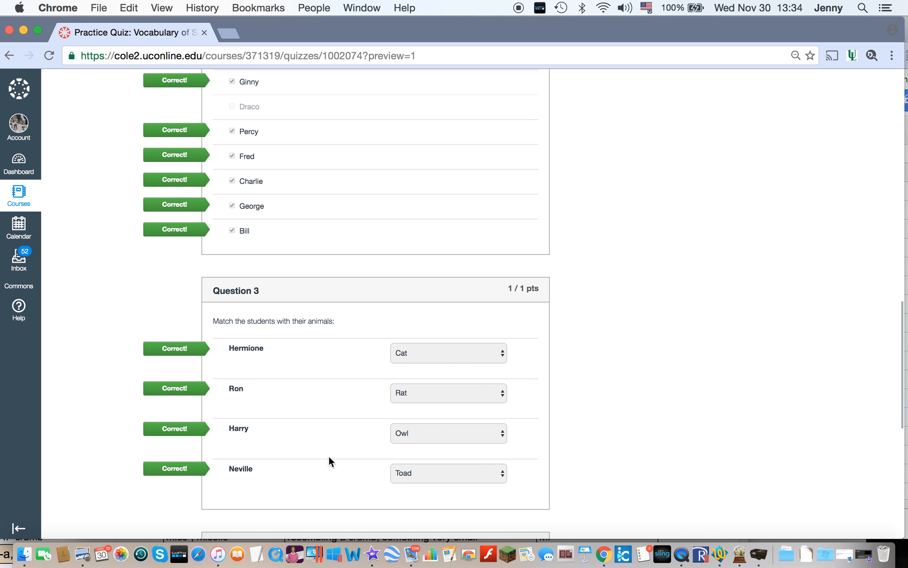
scroll(329, 457, "down", 12)
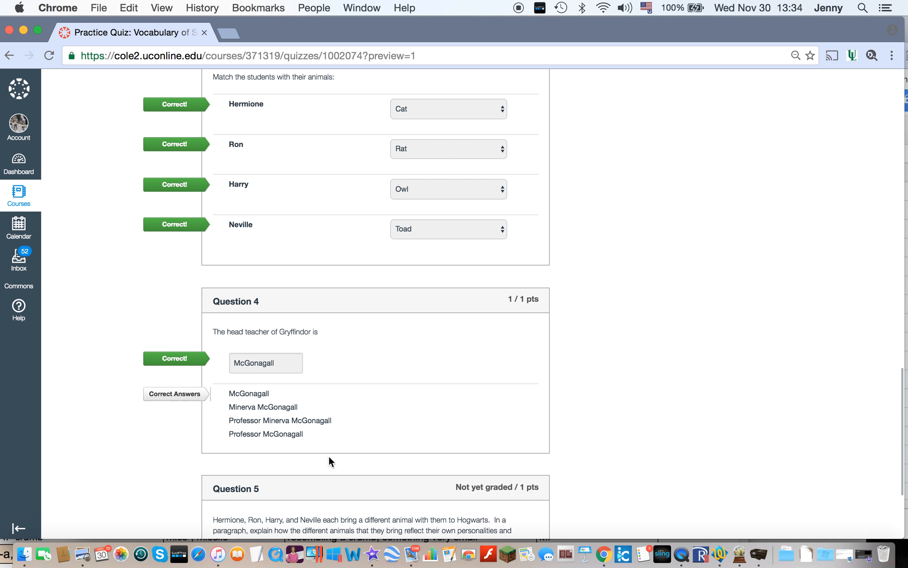
scroll(275, 360, "down", 8)
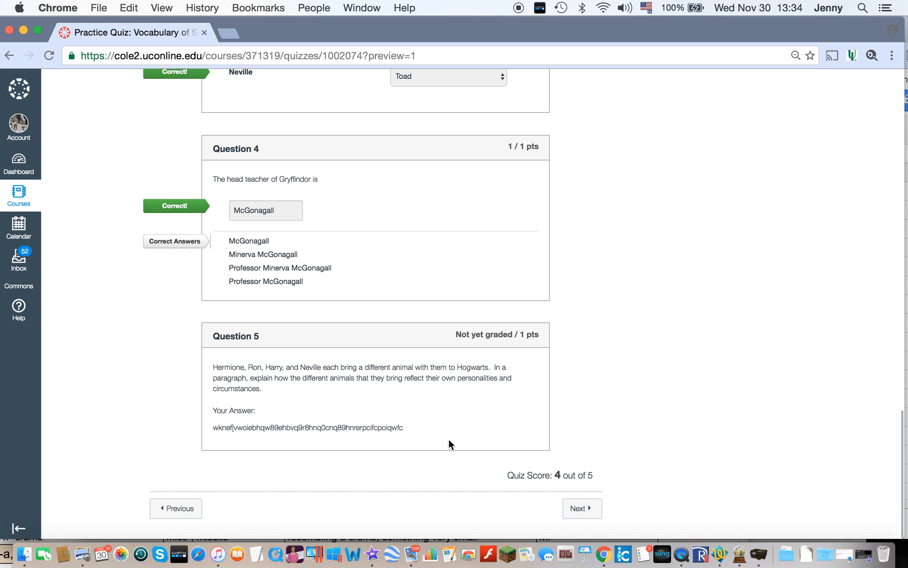
scroll(448, 438, "up", 10)
scroll(449, 439, "down", 10)
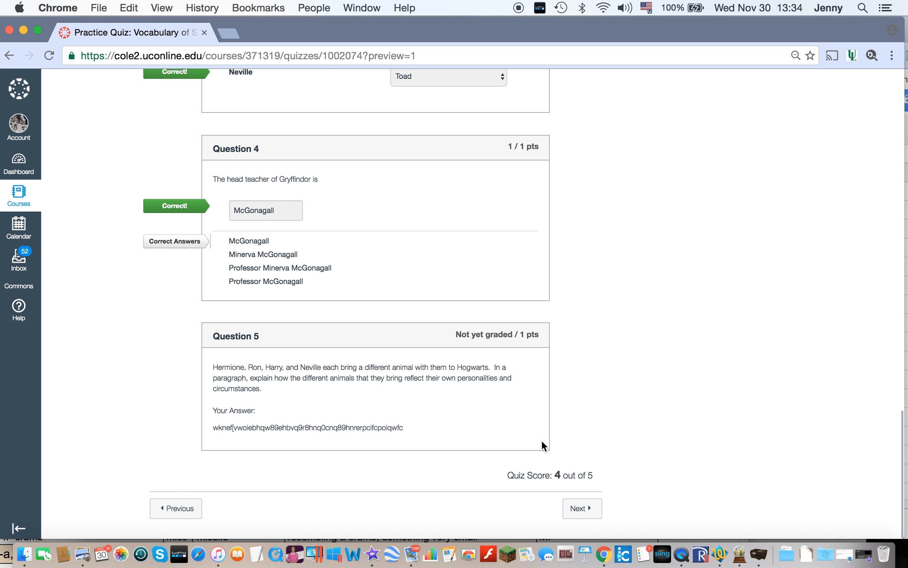